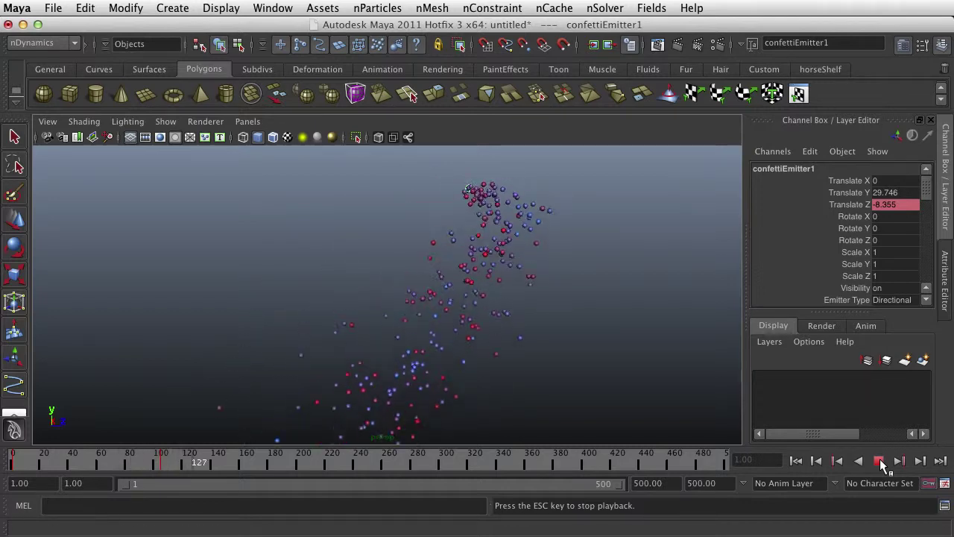
Step: Stop the playback and box-select the confetti pieces at the centre of the grid
click(880, 462)
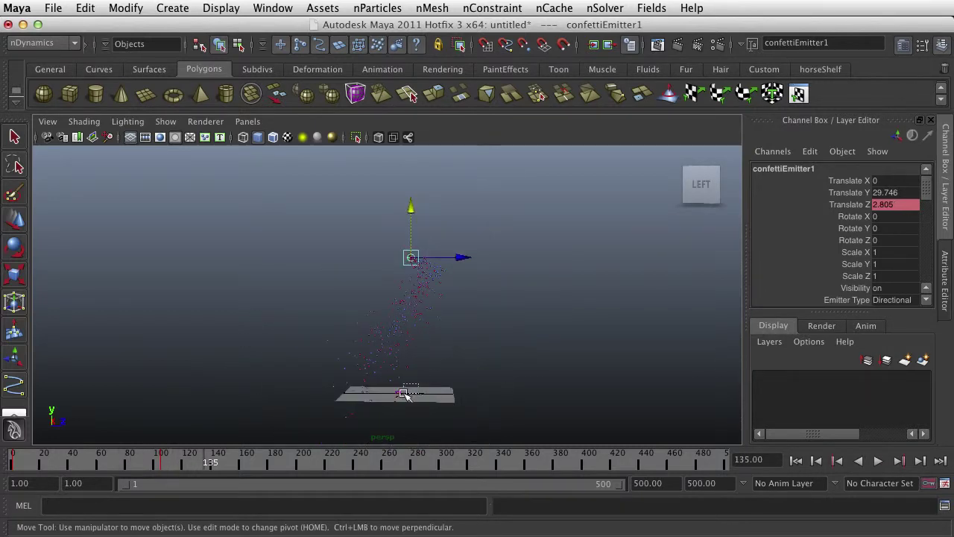
drag(397, 398, 393, 402)
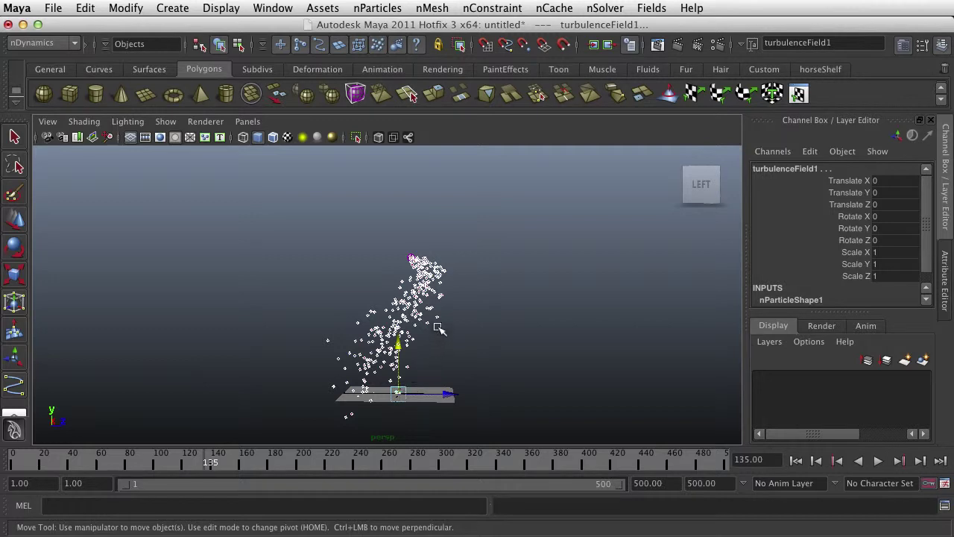
scroll(435, 325, up, 5)
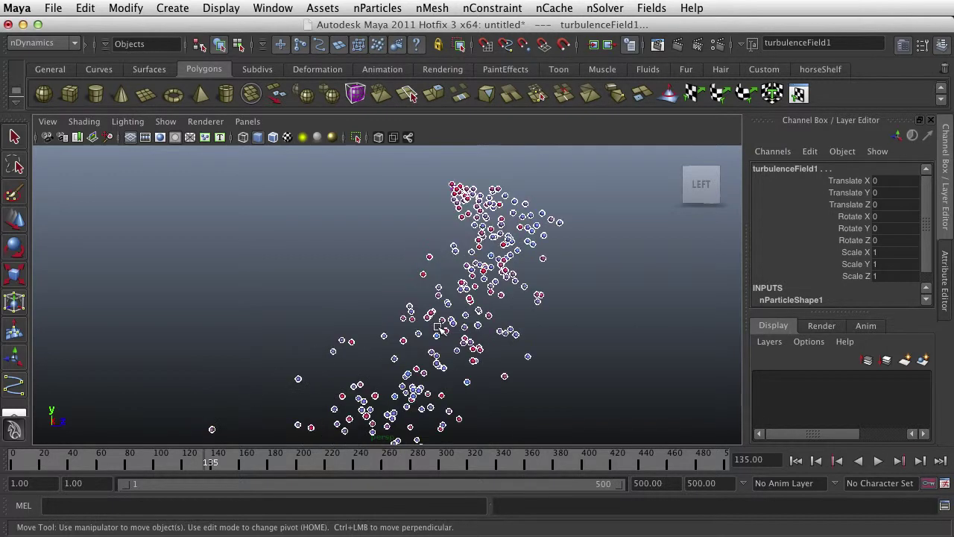
Step: Return to frame 1 and run the simulation forward, stopping at frame 27
click(796, 460)
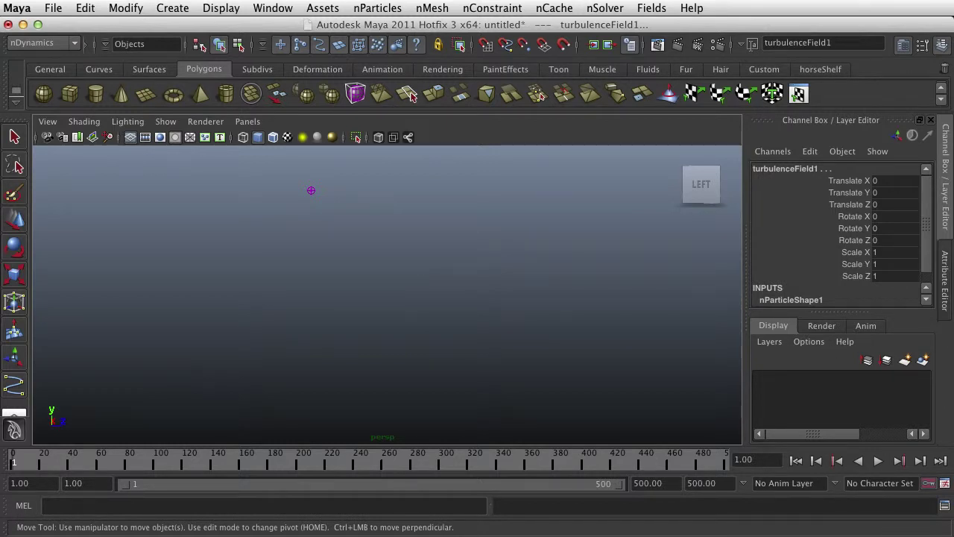
scroll(567, 347, down, 4)
alt+drag(440, 379, 431, 410)
alt+middle_drag(431, 407, 436, 363)
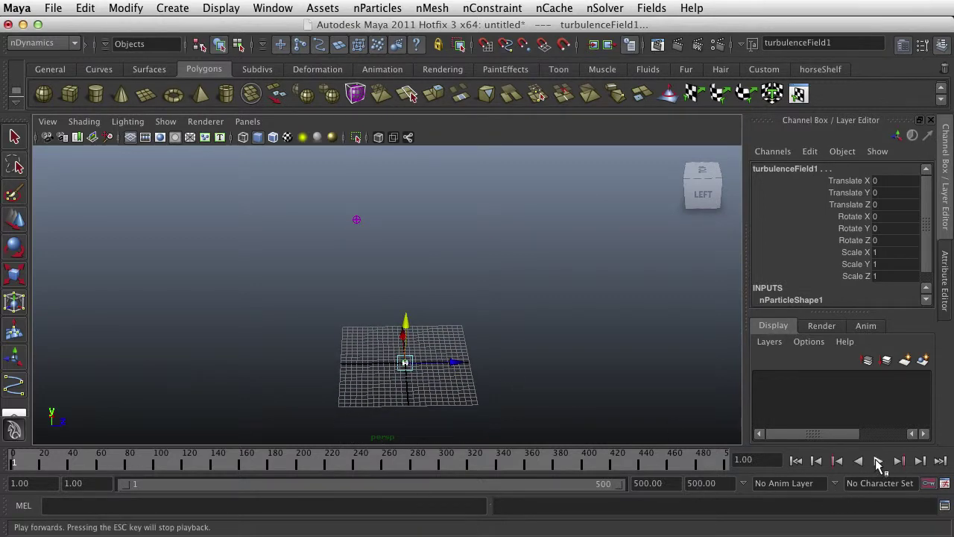
click(878, 462)
click(878, 462)
Step: Examine the selected confetti pieces at the grid origin up close and in relation to the emitted particles
scroll(497, 375, up, 3)
drag(450, 374, 427, 387)
alt+middle_drag(428, 381, 431, 314)
scroll(431, 315, up, 4)
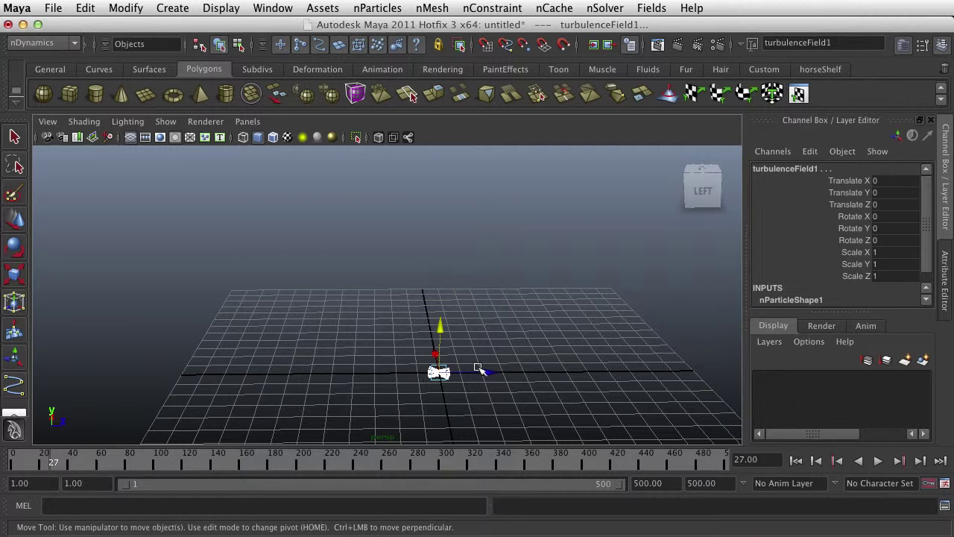
scroll(437, 376, up, 3)
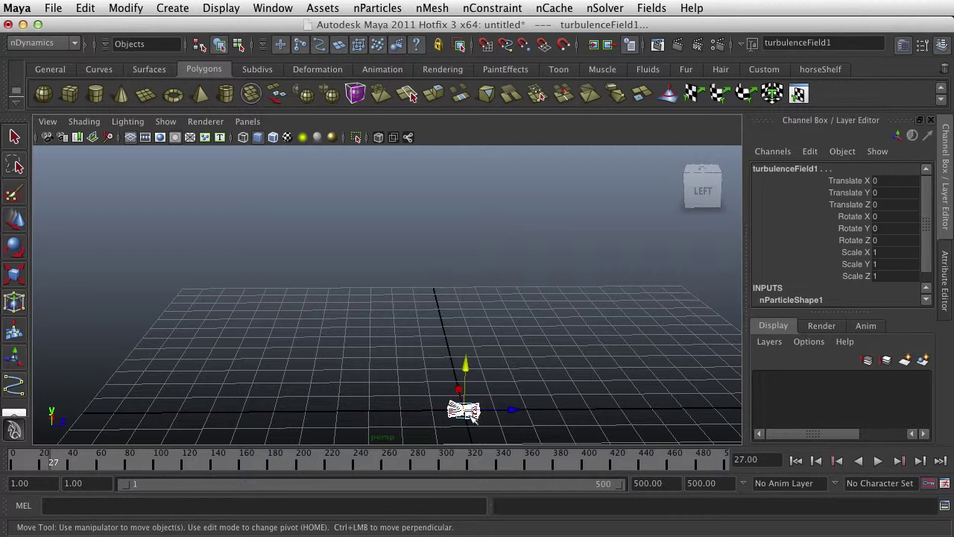
scroll(467, 412, up, 2)
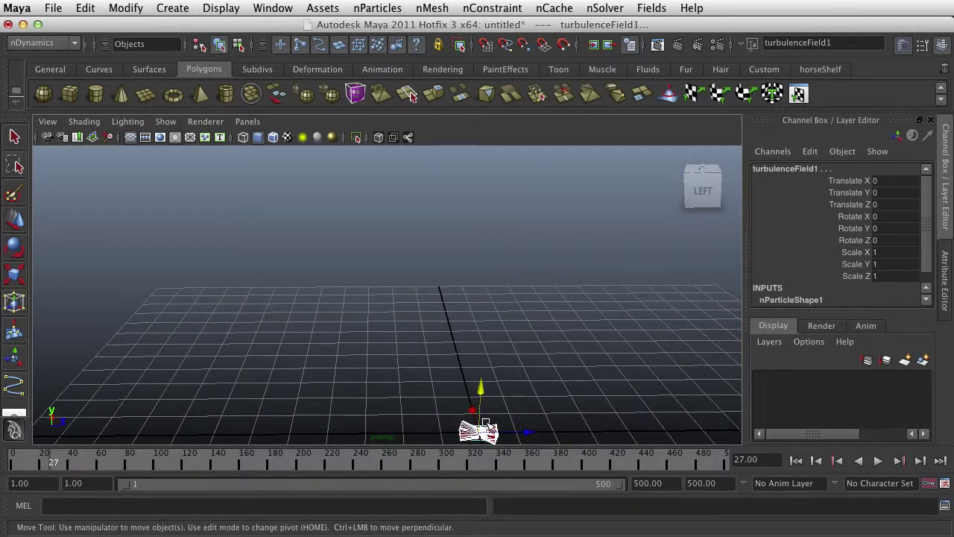
scroll(486, 423, down, 6)
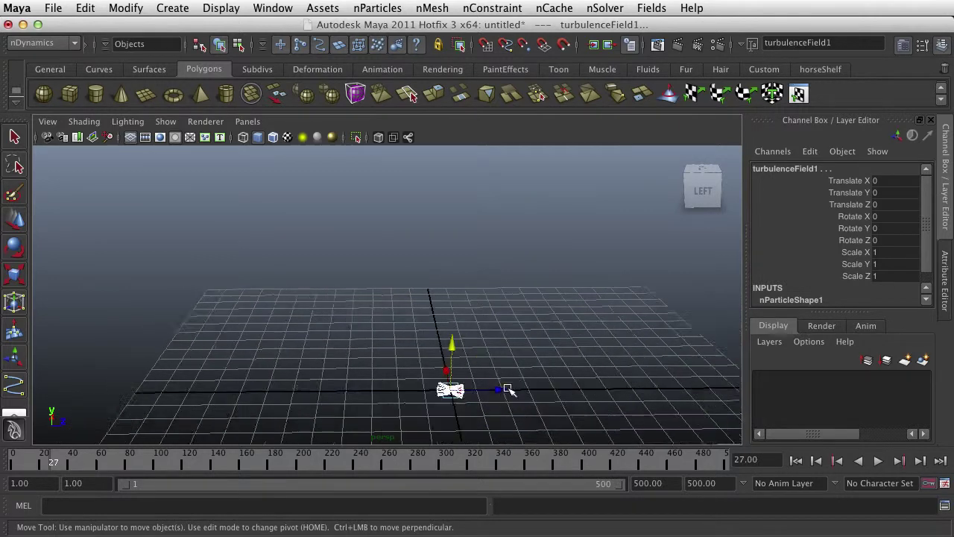
scroll(498, 381, down, 5)
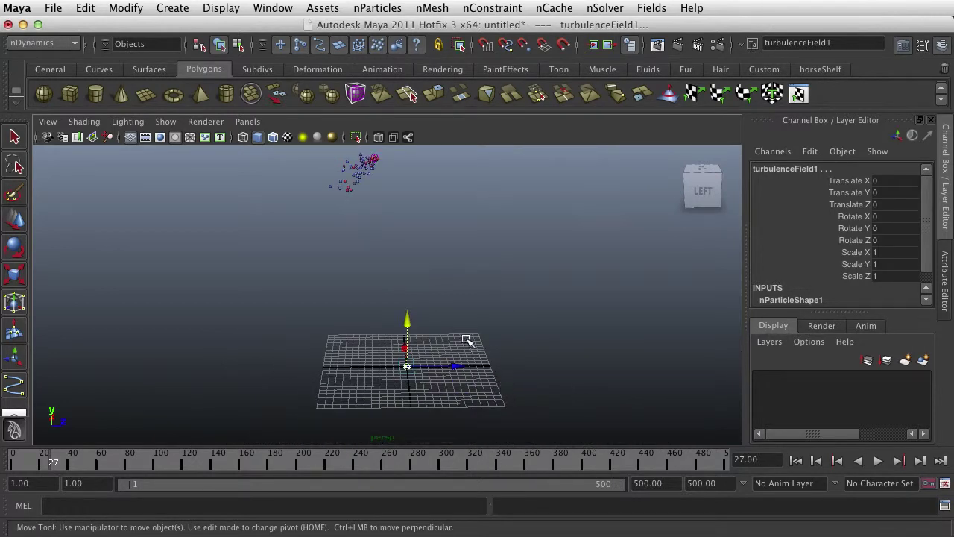
Step: Add the emitted nParticles to the selection last and open the options of the Instancer (Replacement) command
alt+middle_drag(462, 337, 452, 362)
click(363, 225)
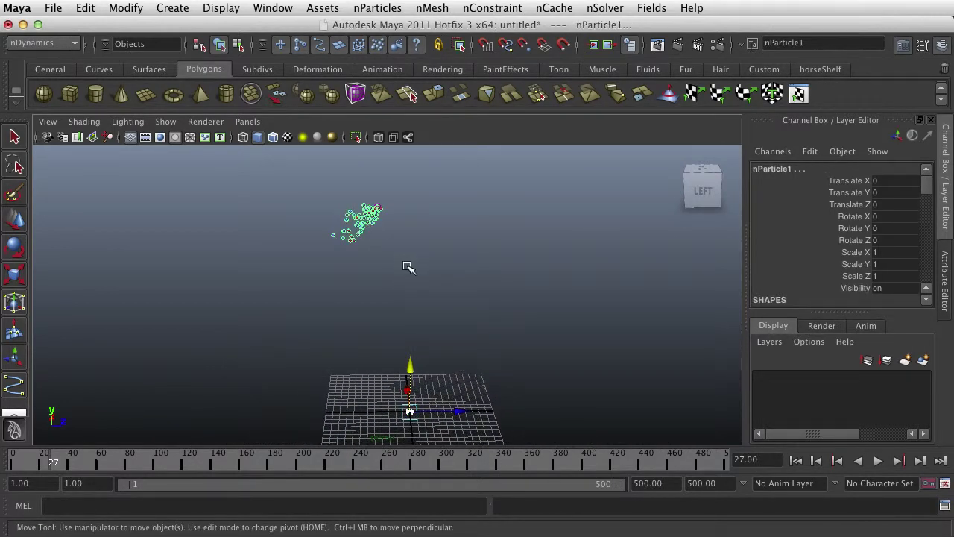
click(378, 9)
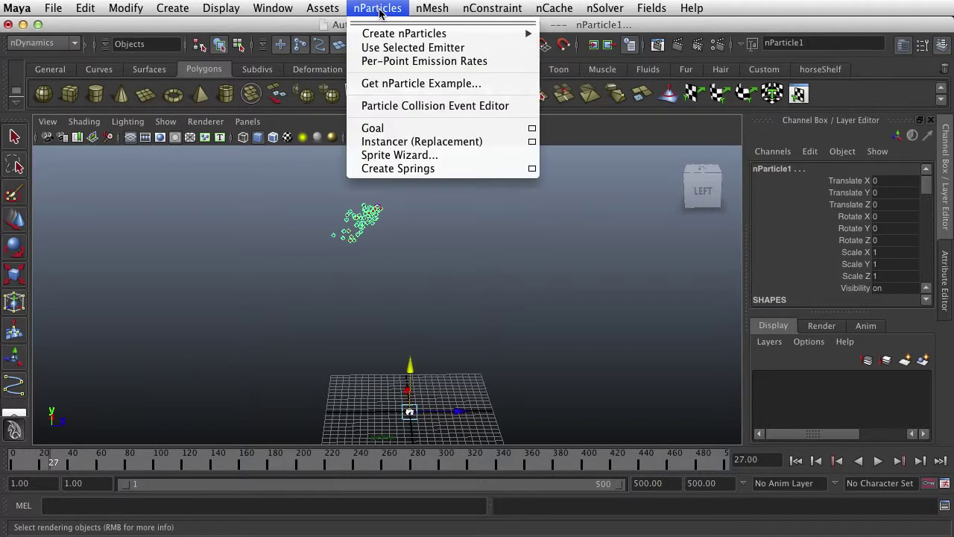
click(533, 144)
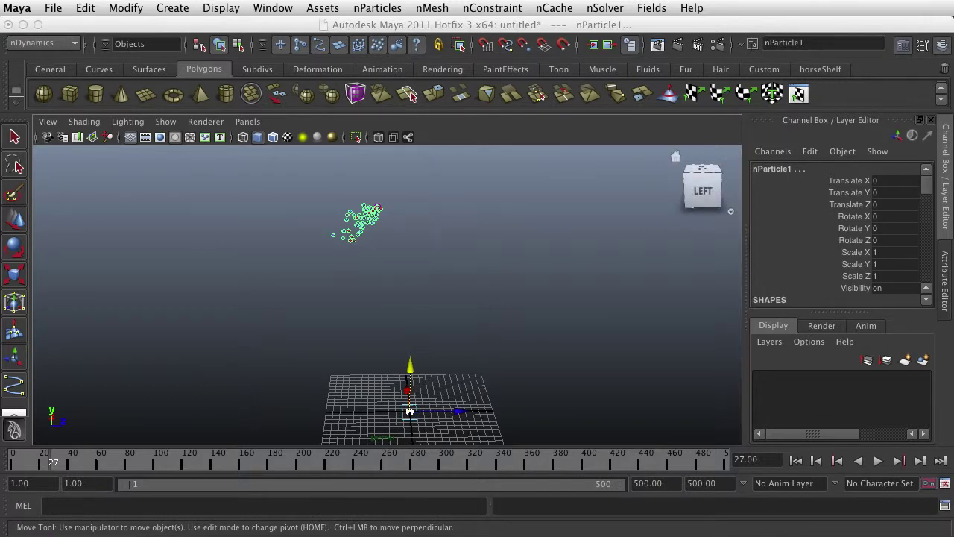
Step: Fit the Particle Instancer Options window on the screen and name the instancer confettiInstancer
drag(953, 119, 552, 25)
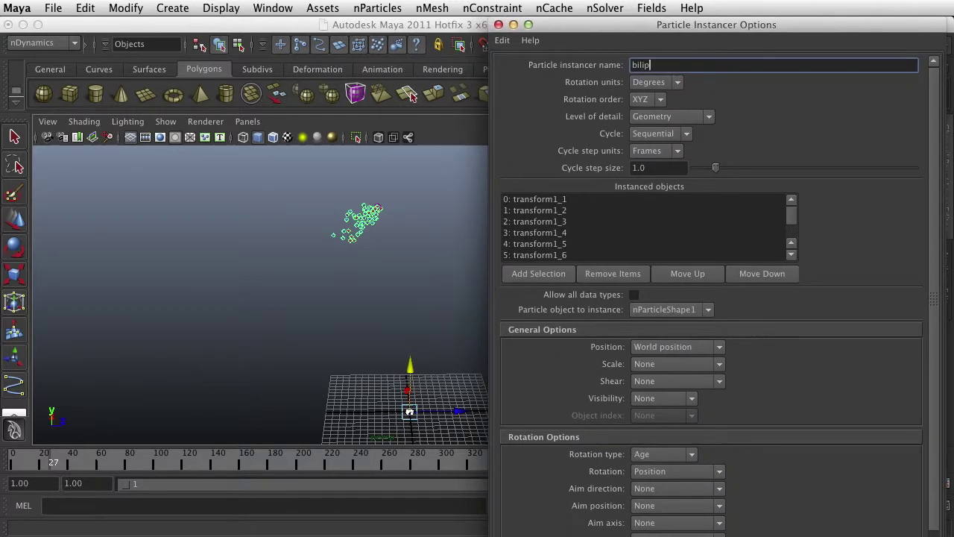
drag(953, 536, 915, 474)
drag(670, 63, 583, 55)
text(conf)
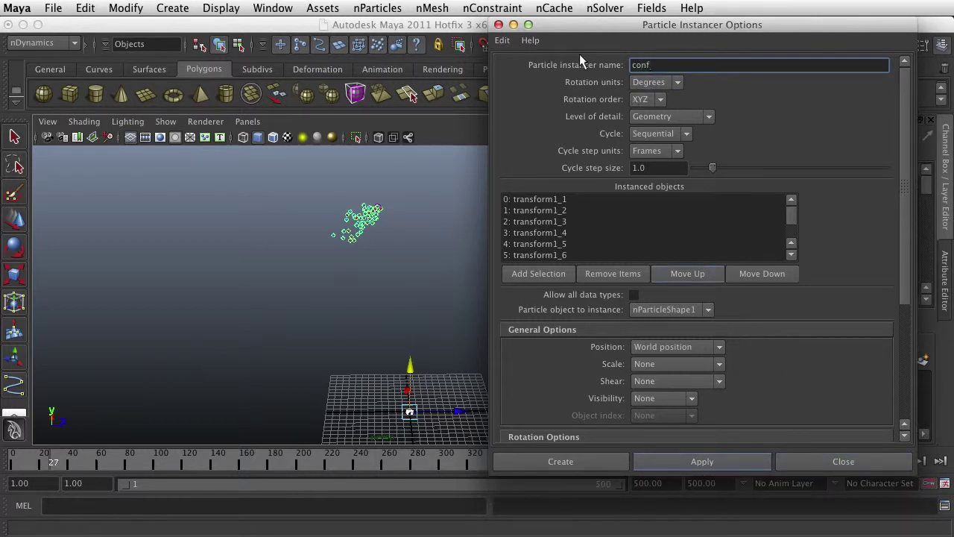
text(ettiInstancer)
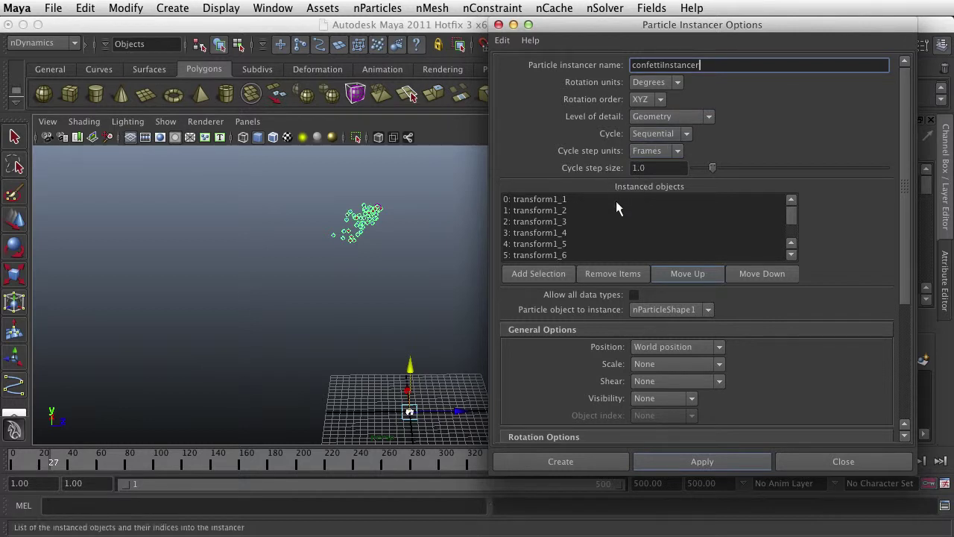
Step: Remove nParticle1 from the list of instanced objects, keeping only the transform pieces
click(594, 235)
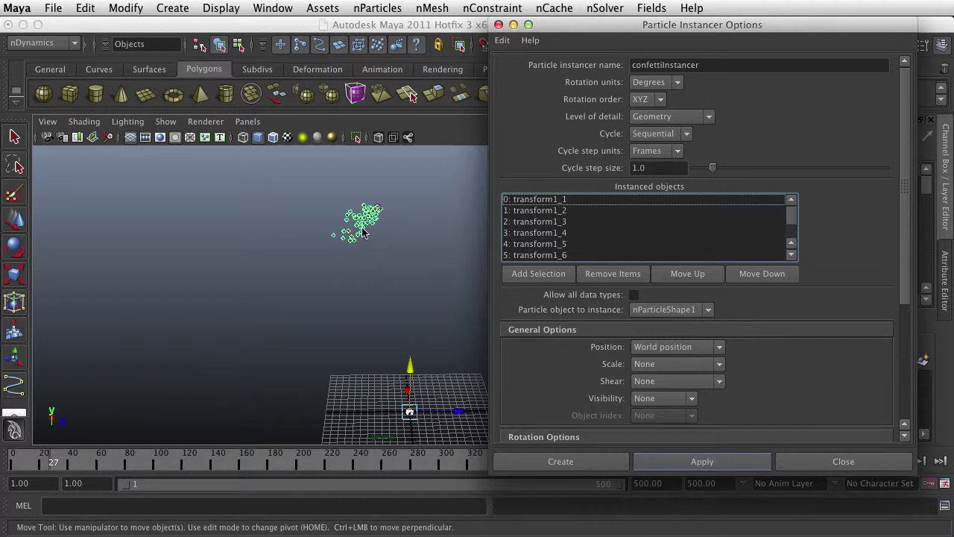
scroll(359, 231, up, 5)
alt+middle_drag(366, 202, 344, 242)
scroll(418, 277, down, 5)
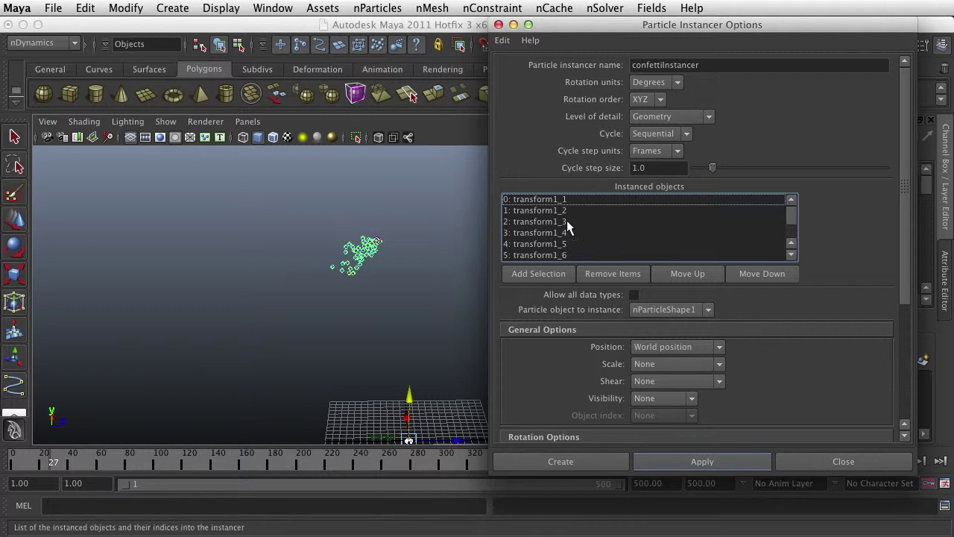
scroll(555, 211, down, 1)
scroll(555, 211, down, 13)
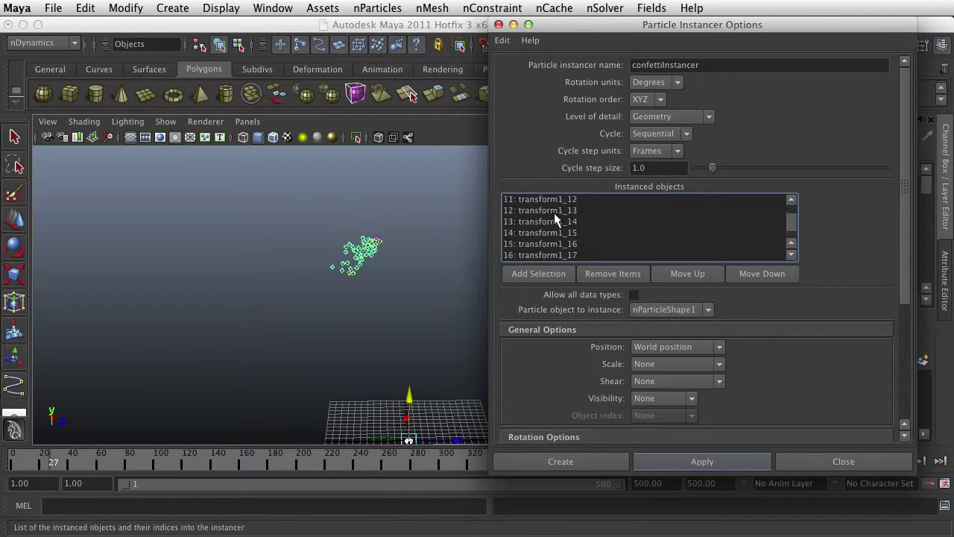
scroll(554, 212, down, 7)
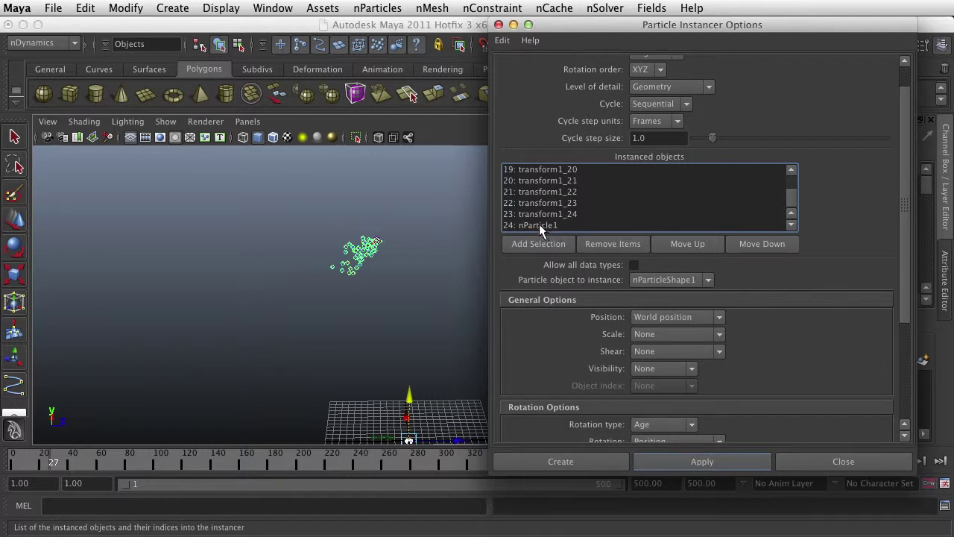
click(540, 225)
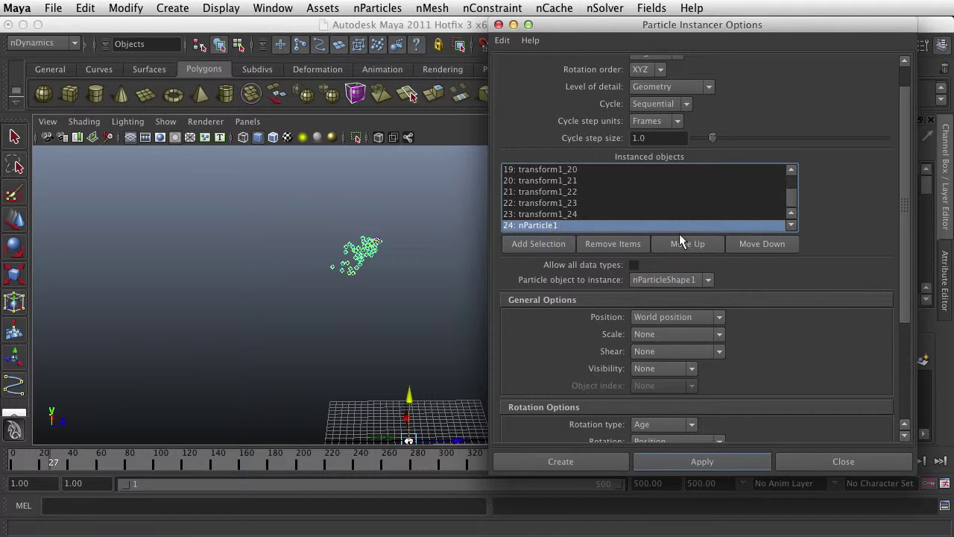
click(616, 242)
Step: Review the remaining instanced objects and the instancer's general, rotation and cycle options
scroll(581, 214, up, 6)
scroll(567, 195, up, 2)
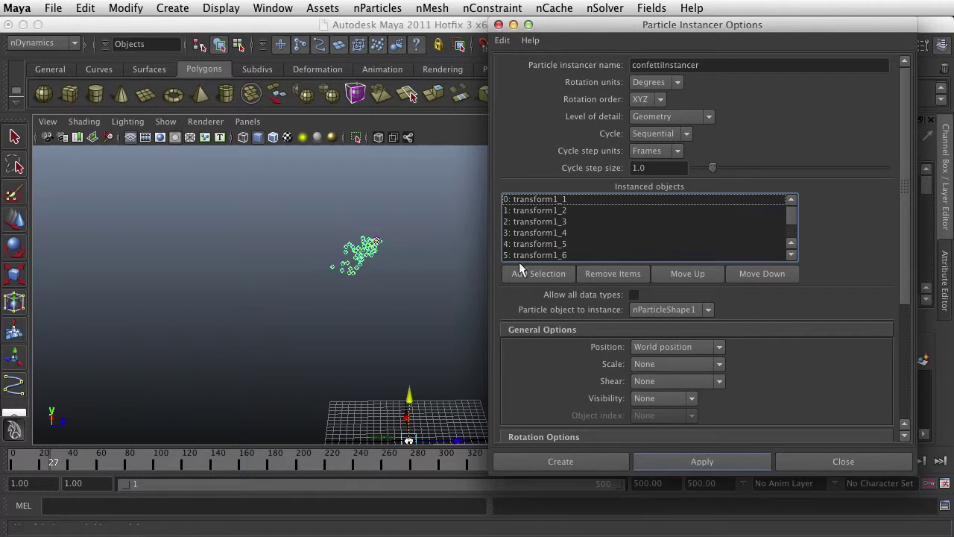
scroll(554, 211, down, 2)
scroll(554, 211, down, 7)
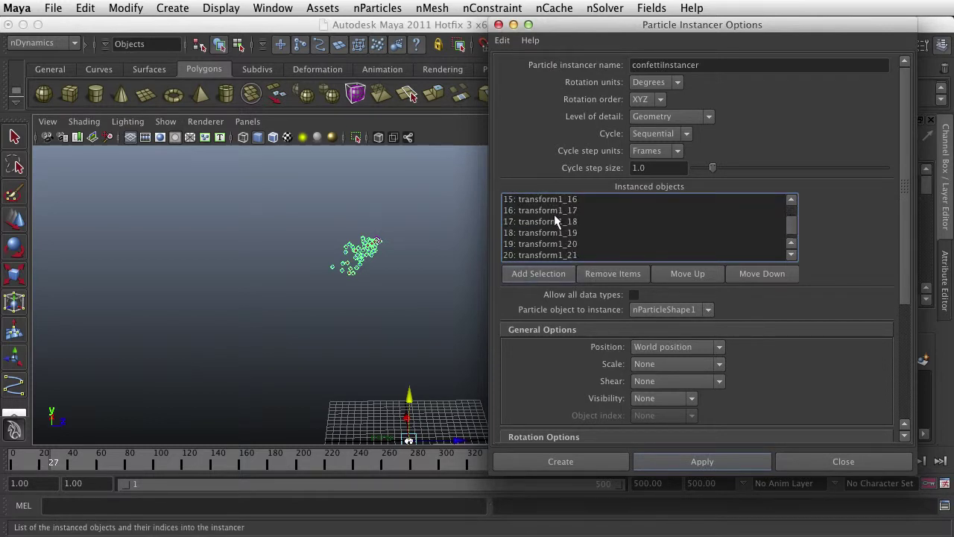
scroll(558, 218, up, 3)
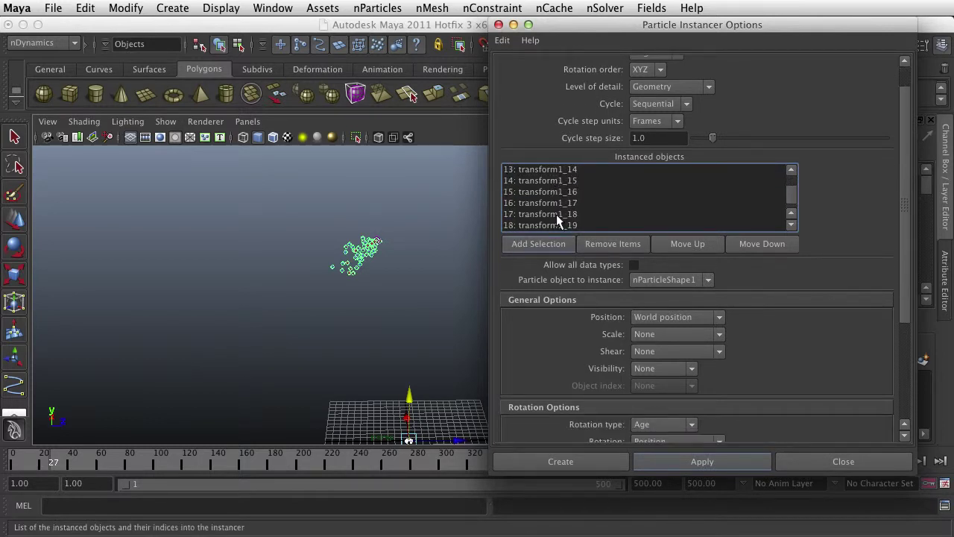
scroll(654, 373, down, 5)
scroll(654, 362, down, 5)
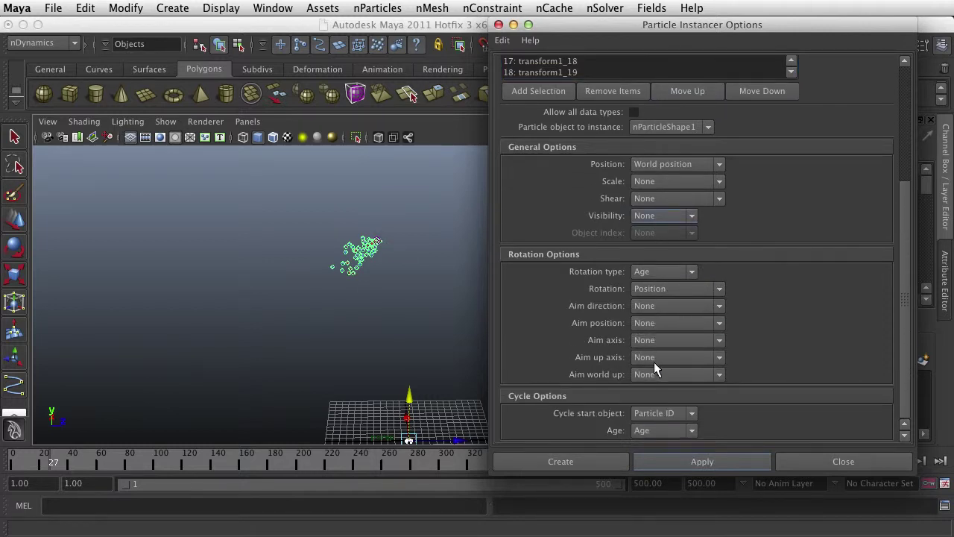
scroll(654, 361, up, 10)
scroll(654, 361, up, 2)
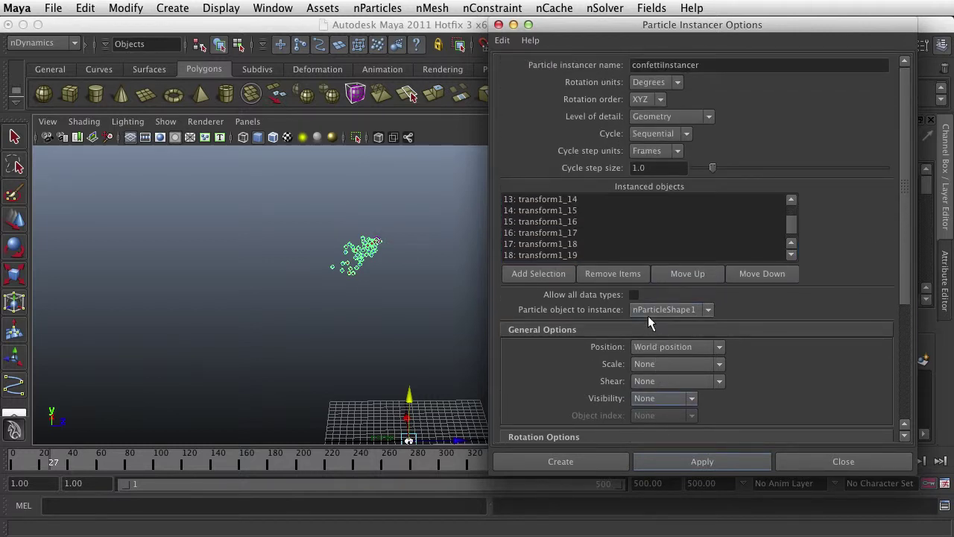
scroll(648, 315, down, 3)
Step: Create the instancer with the current options, close the options window and frame the instanced confetti
click(677, 459)
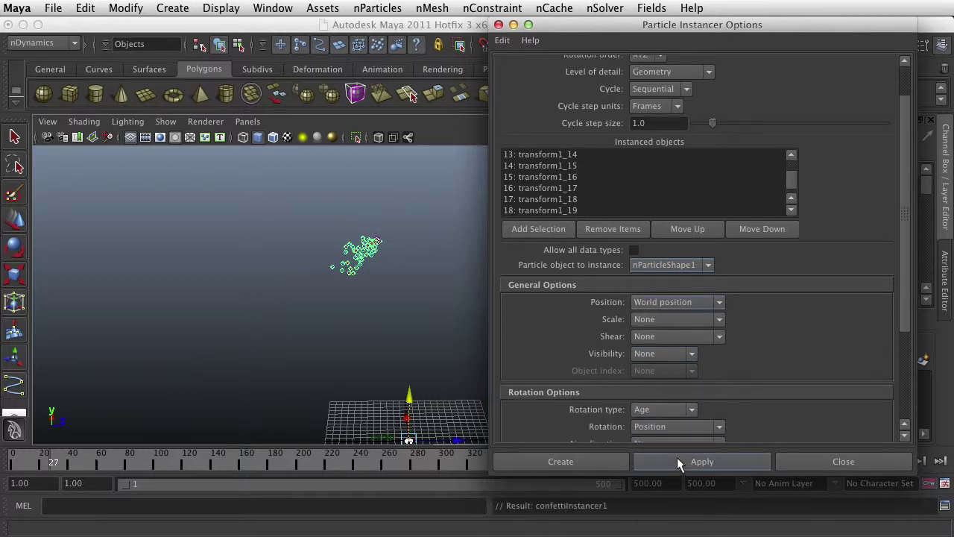
click(499, 25)
scroll(415, 336, up, 5)
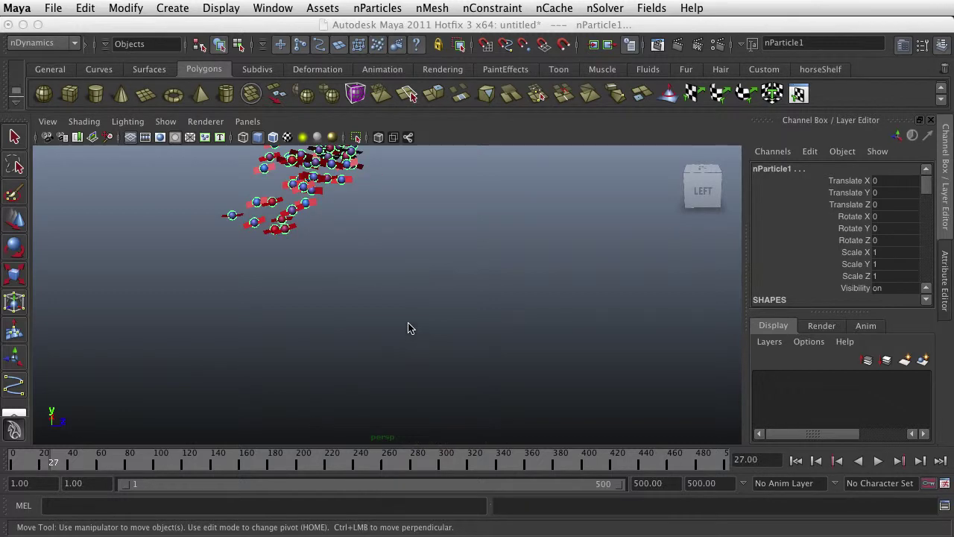
alt+middle_drag(409, 328, 543, 411)
key(q)
scroll(537, 366, up, 4)
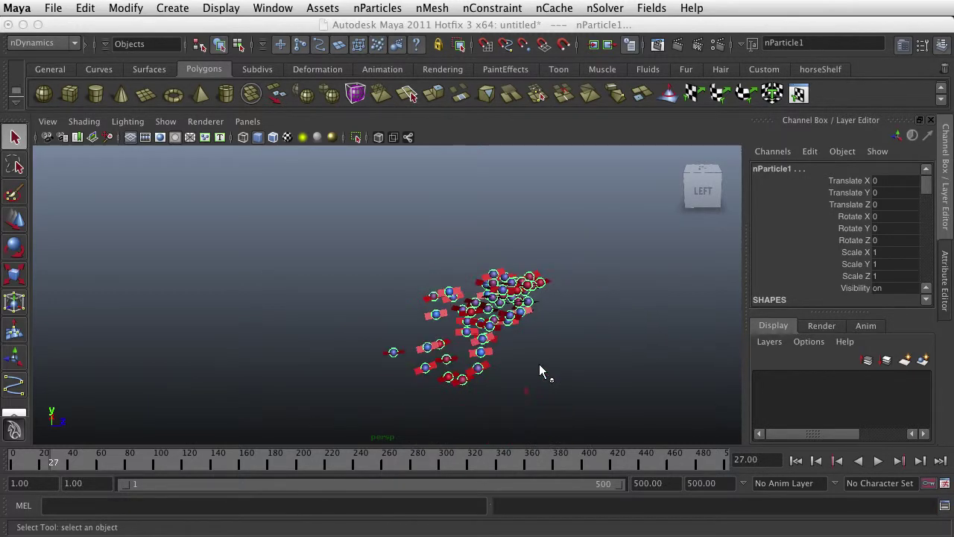
Step: Scrub through the timeline to preview the instanced confetti, and return to frame 1
drag(15, 461, 98, 473)
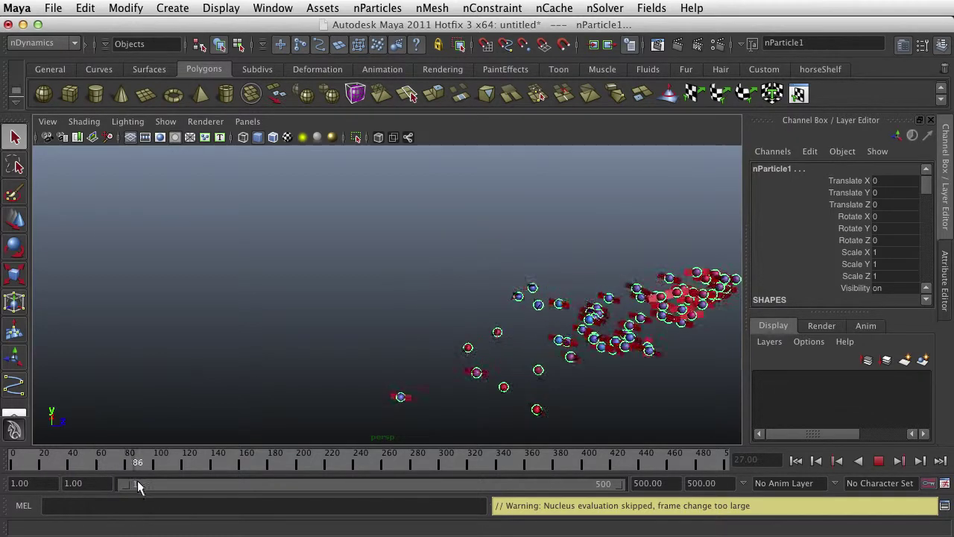
drag(189, 483, 13, 480)
key(alt+v)
key(alt+shift+v)
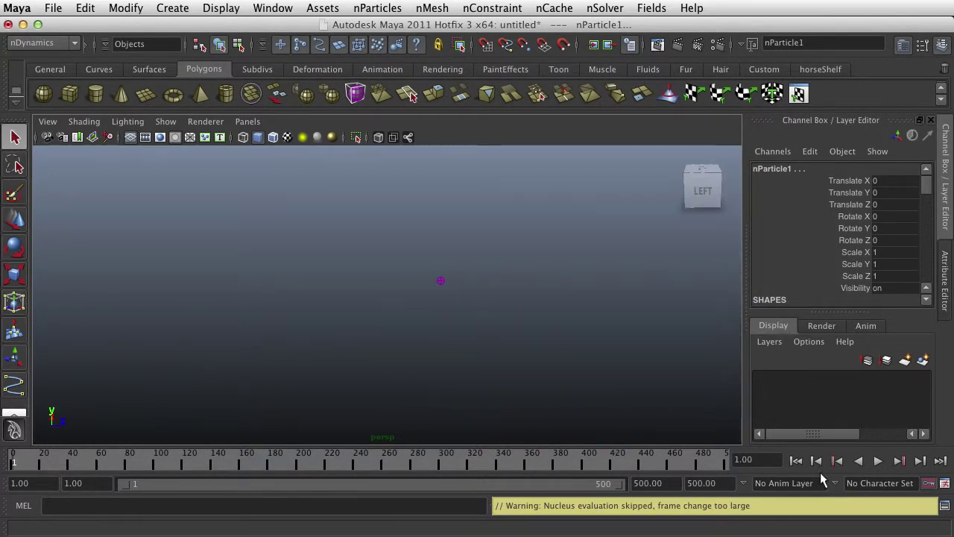
Step: Play the simulation from frame 1, inspect the falling confetti up close, and stop at frame 263
click(878, 461)
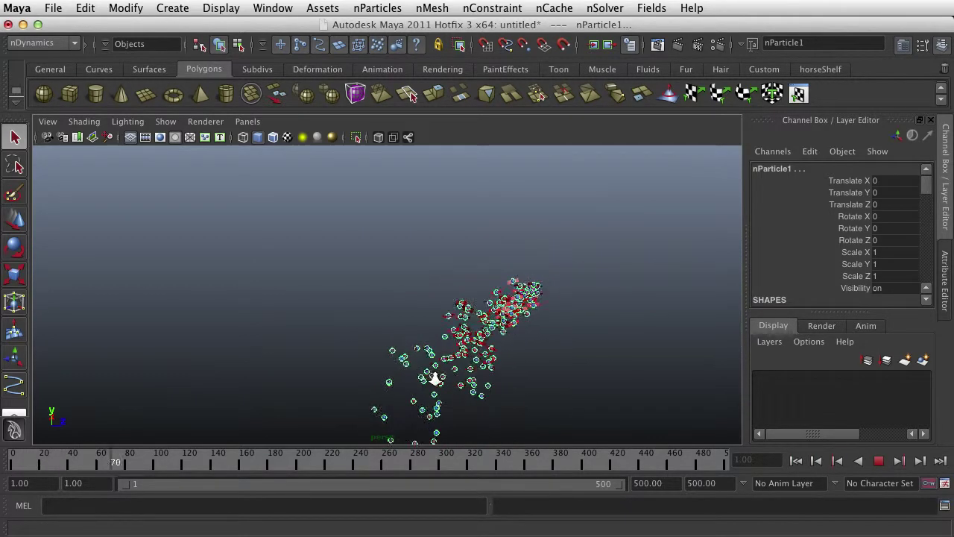
alt+right_drag(428, 378, 671, 385)
alt+middle_drag(559, 368, 551, 365)
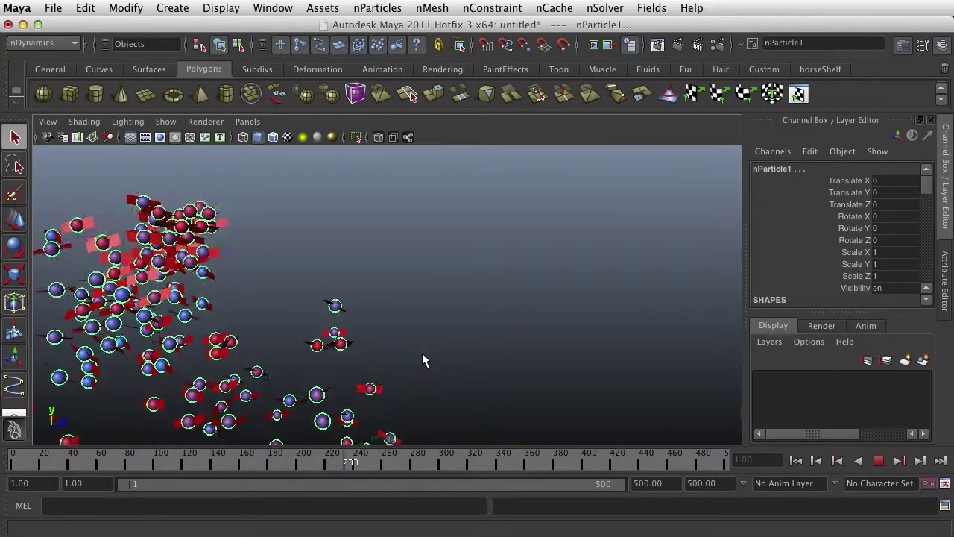
click(877, 462)
Step: Set the nParticle shape's particle render type to Points
click(903, 46)
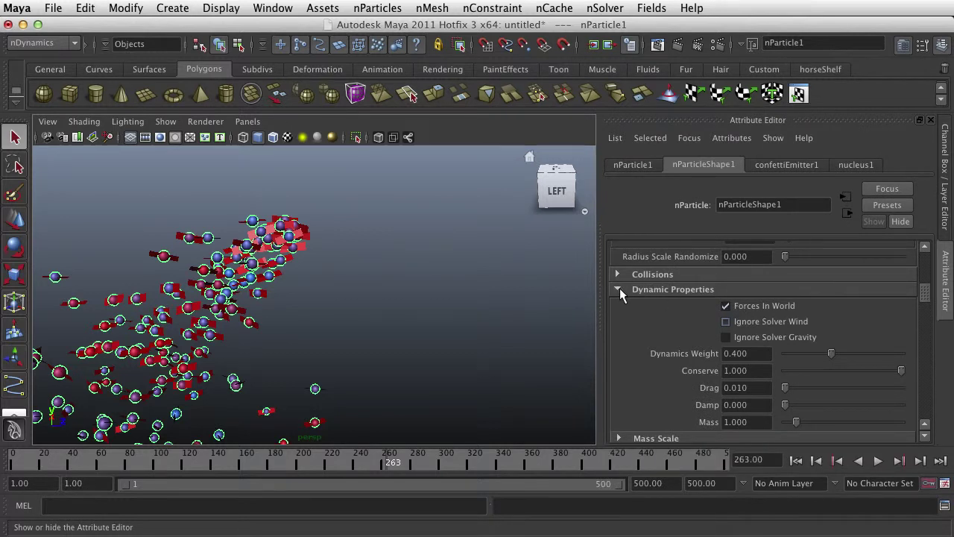
click(620, 290)
scroll(763, 363, down, 3)
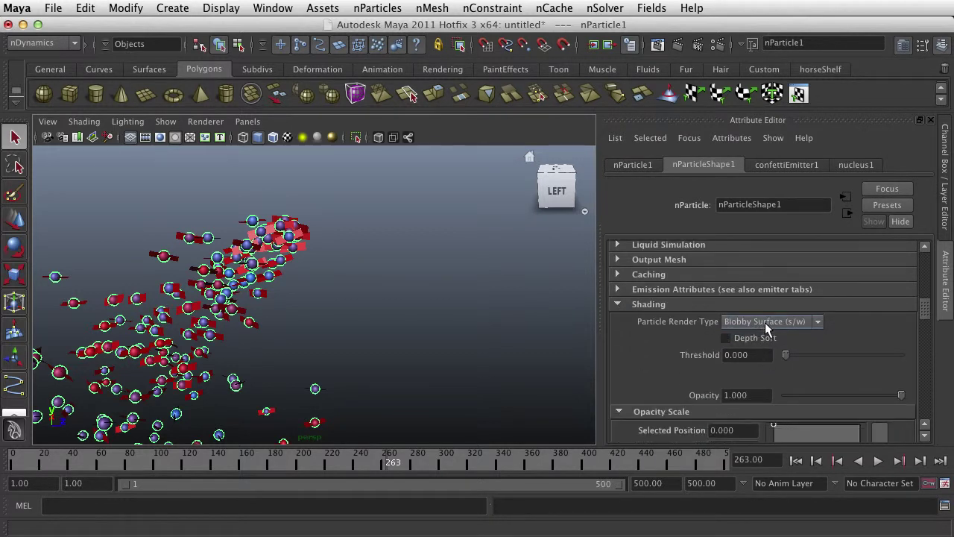
click(767, 327)
click(749, 368)
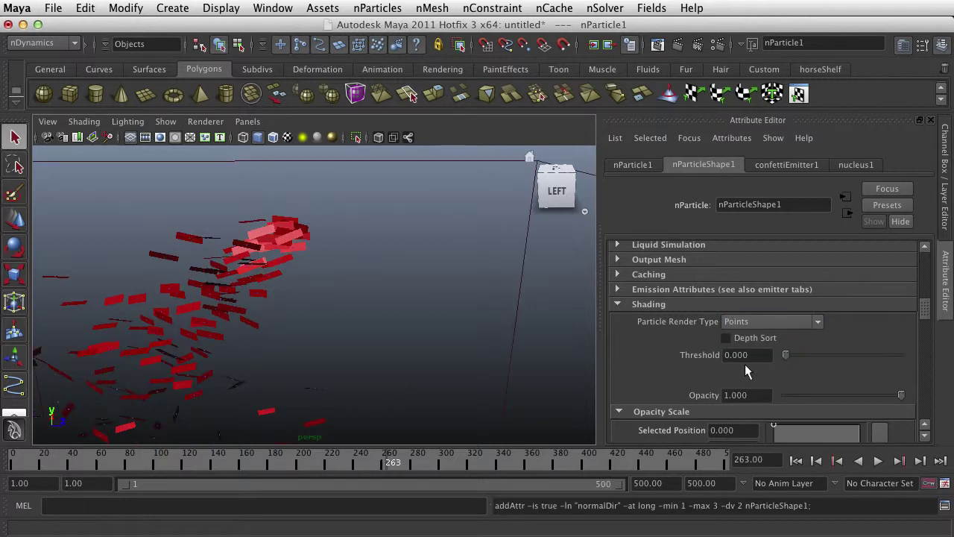
scroll(739, 272, down, 3)
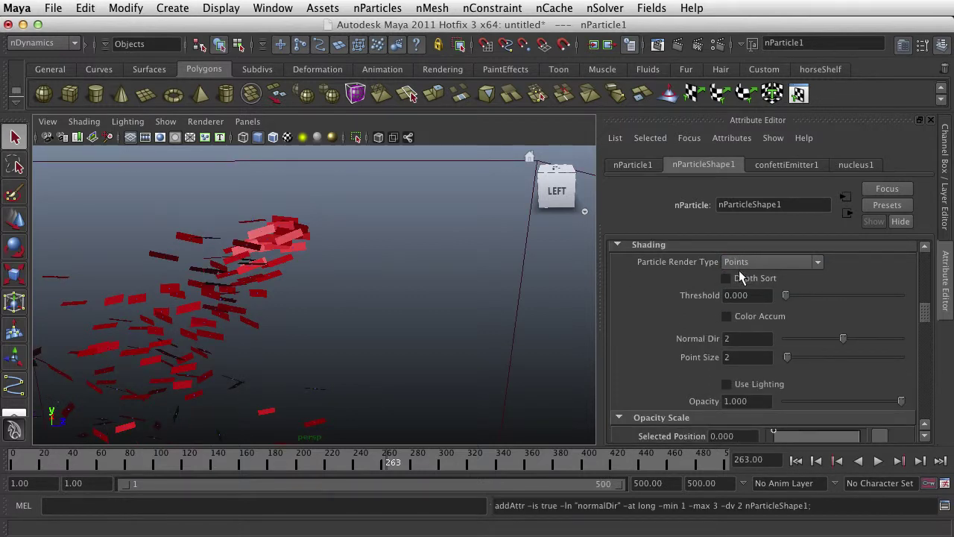
scroll(403, 343, down, 3)
Step: Select the turbulence field at the origin and scale it uniformly to about 0.367
scroll(410, 352, down, 5)
alt+middle_drag(400, 334, 384, 408)
scroll(426, 263, up, 6)
scroll(391, 313, down, 5)
scroll(391, 312, up, 5)
scroll(390, 311, down, 5)
scroll(391, 311, up, 4)
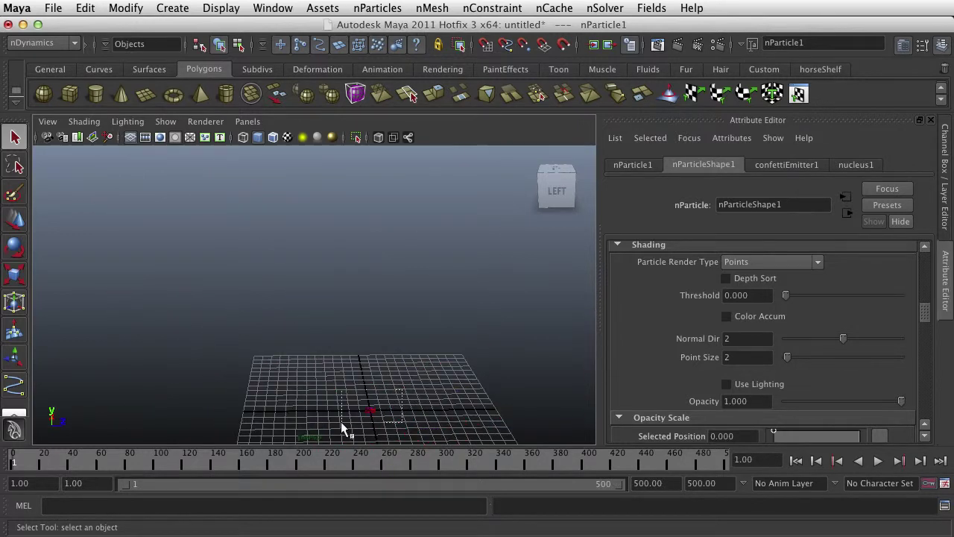
drag(342, 422, 341, 422)
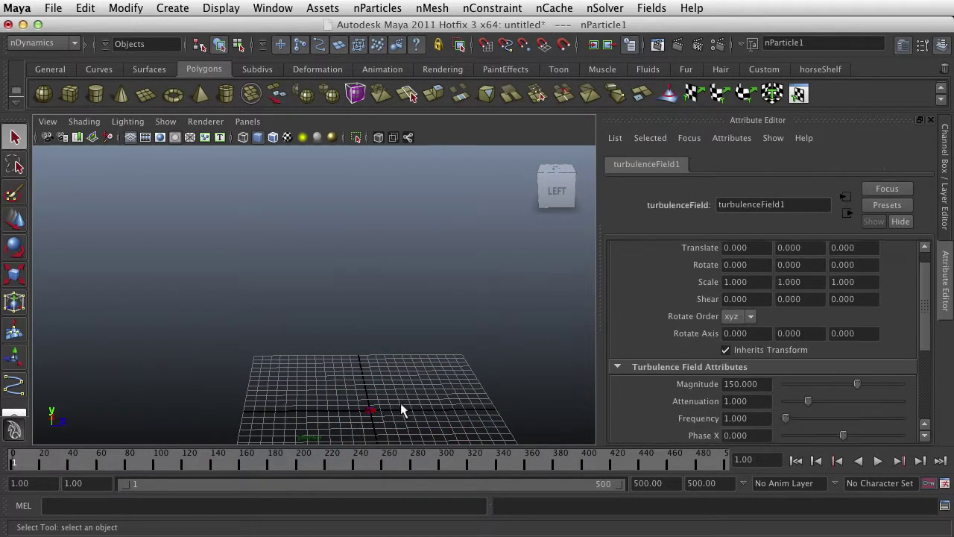
alt+middle_drag(402, 394, 398, 310)
alt+right_drag(398, 311, 509, 369)
scroll(508, 369, up, 3)
scroll(543, 415, down, 2)
key(r)
drag(427, 381, 400, 396)
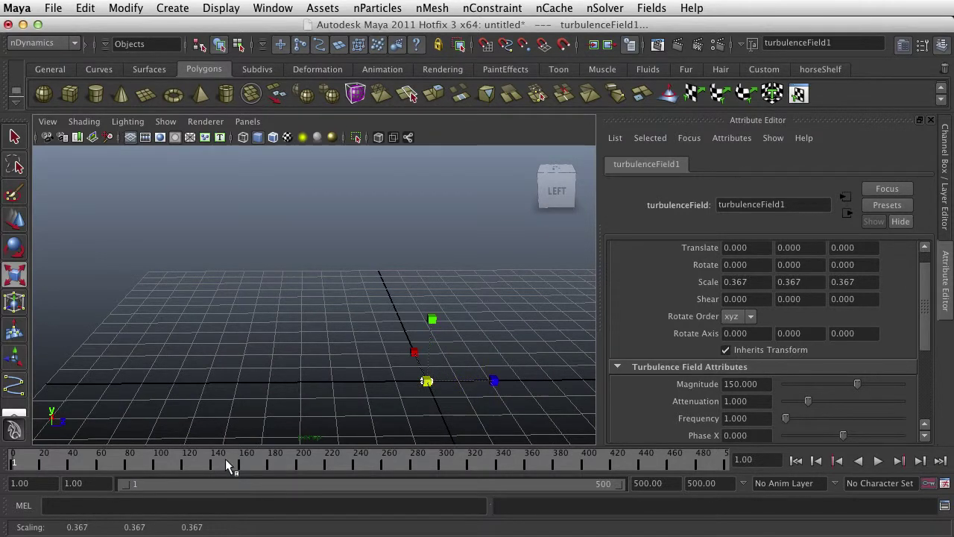
Step: Play the simulation from frame 1, inspect the falling confetti from several angles, and stop at frame 284
drag(70, 460, 13, 460)
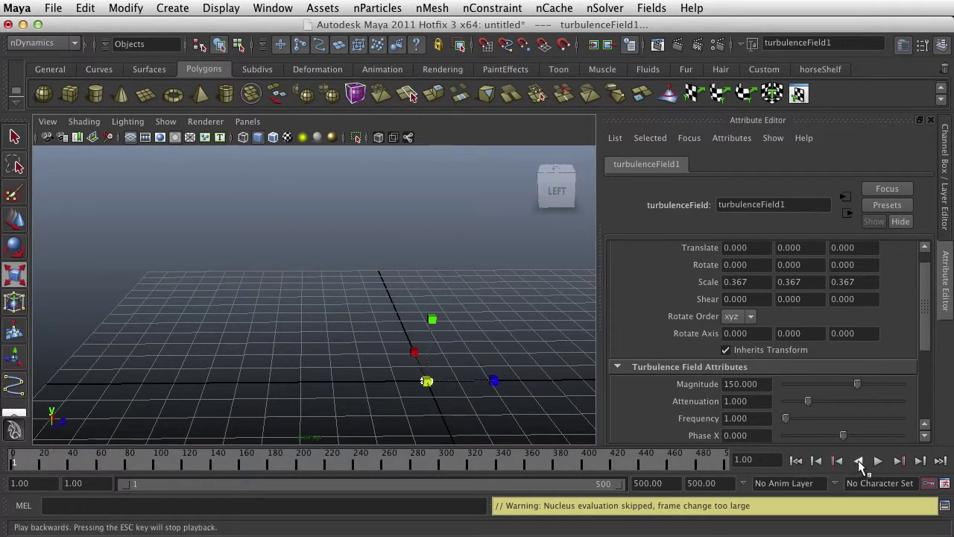
click(879, 460)
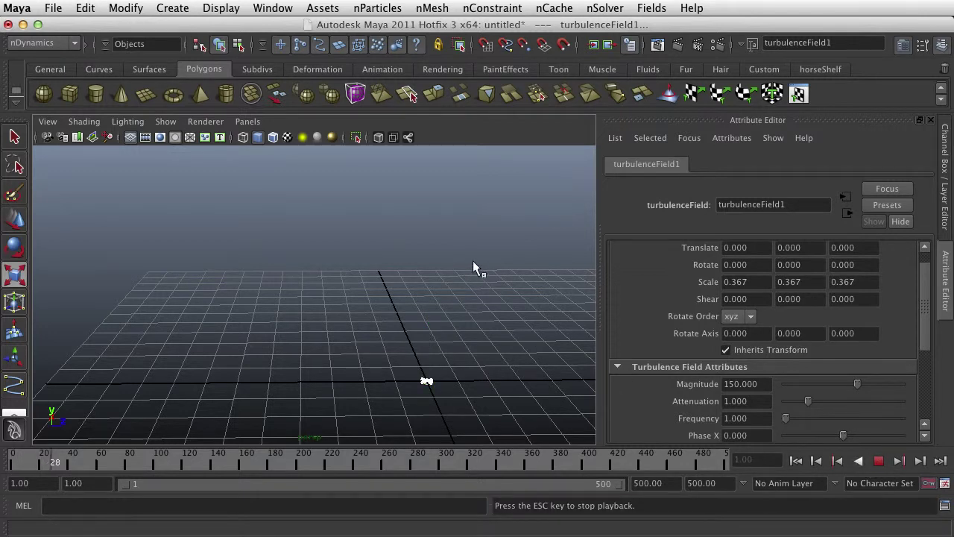
scroll(453, 313, down, 4)
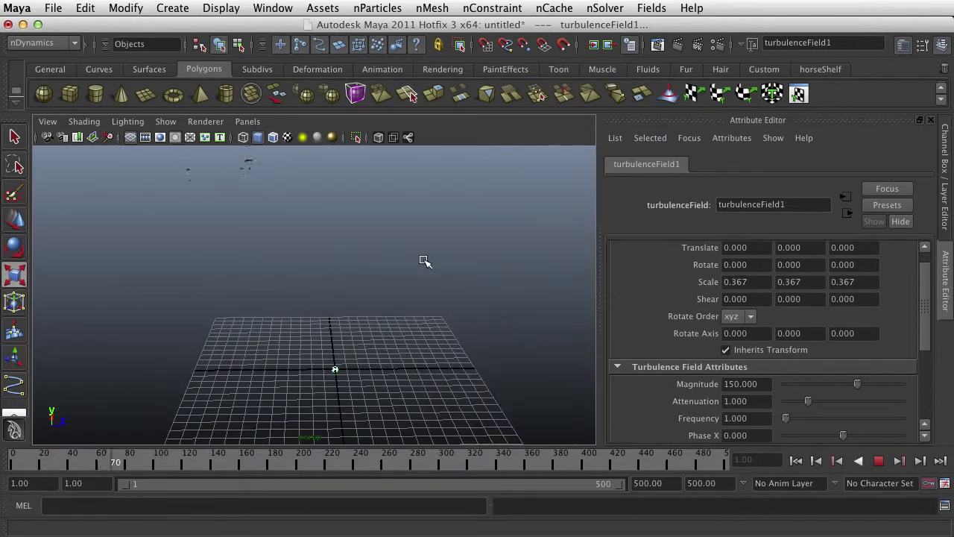
alt+middle_drag(385, 274, 386, 333)
alt+right_drag(372, 316, 504, 318)
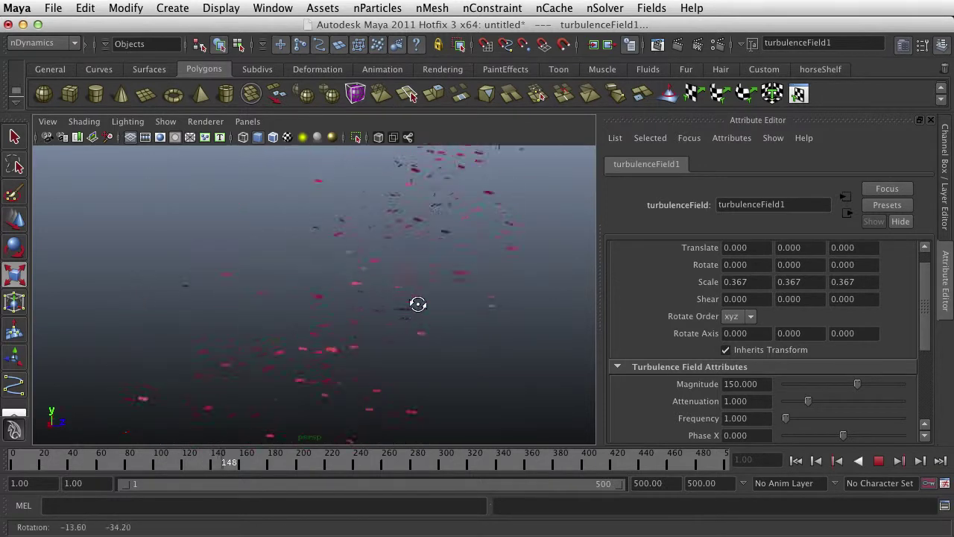
alt+drag(419, 304, 390, 320)
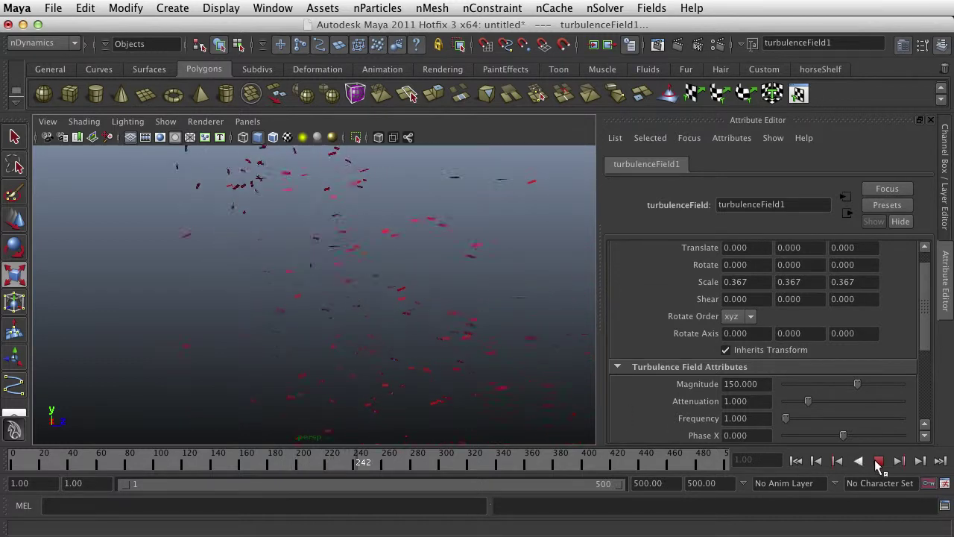
click(879, 463)
click(879, 463)
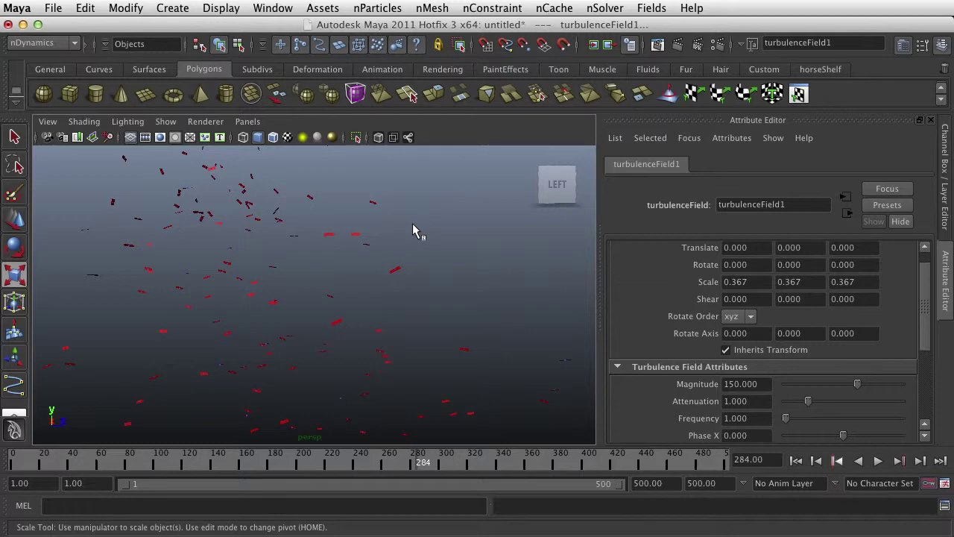
Step: Examine the stopped confetti from another angle, clear the selection and return to frame 1
alt+drag(396, 243, 272, 291)
right_drag(270, 292, 351, 263)
middle_drag(350, 260, 368, 275)
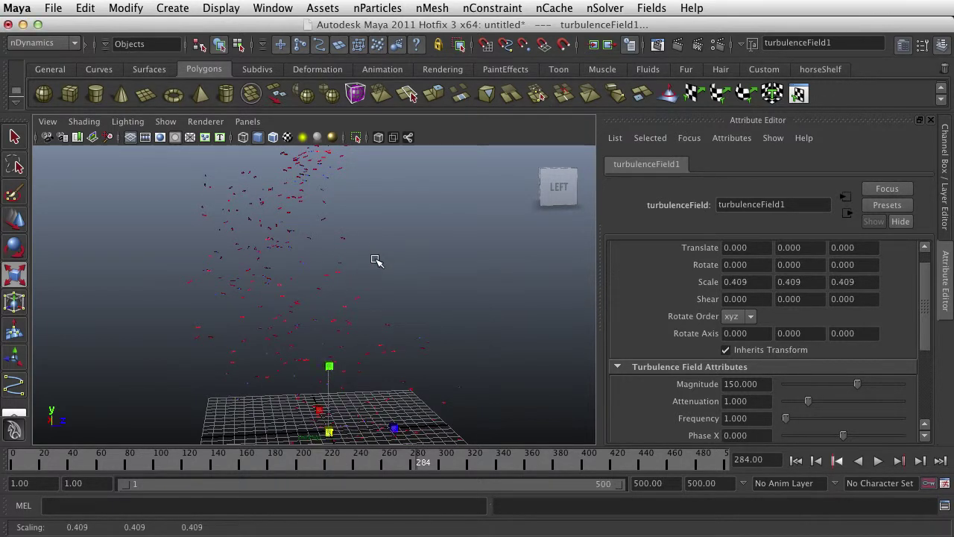
click(386, 261)
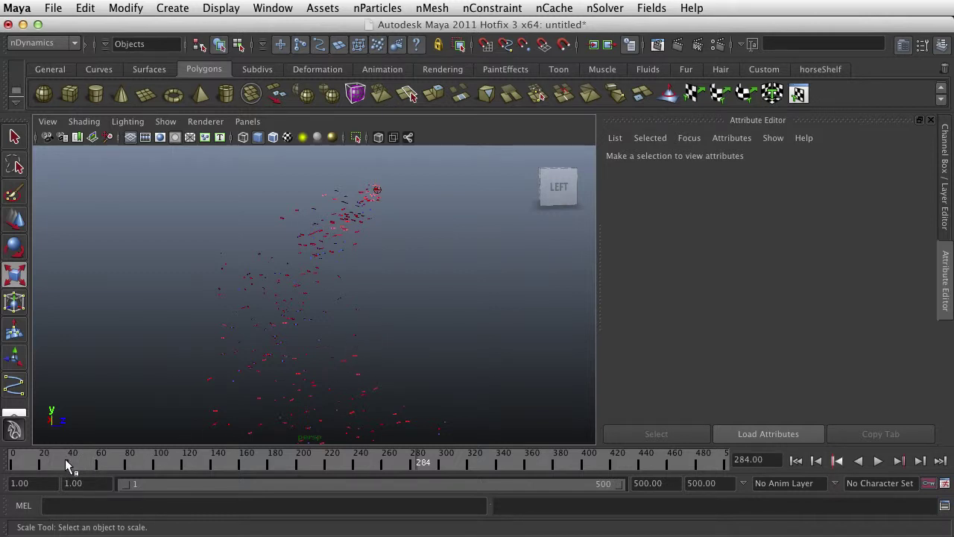
drag(60, 459, 10, 458)
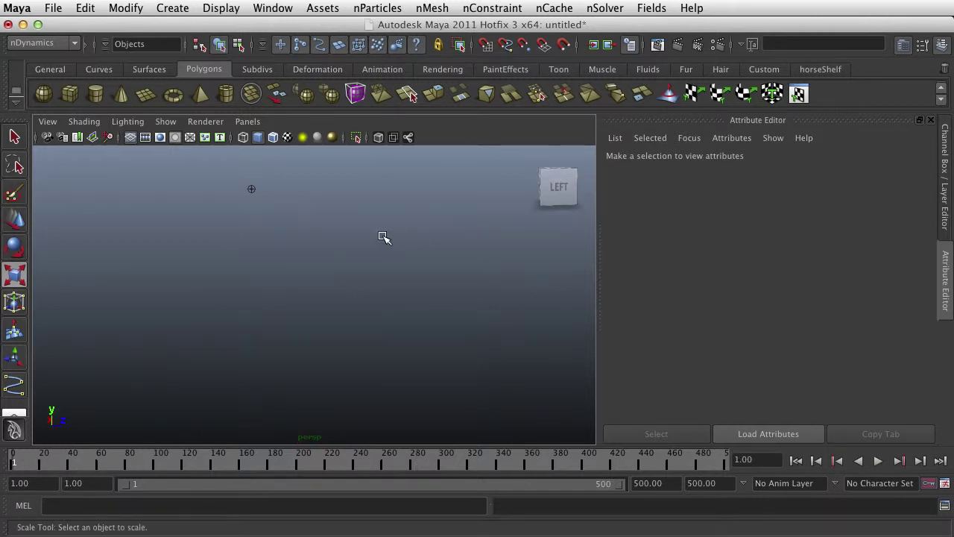
Step: Select the nParticle and set its lifespan mode to Random range
right_drag(473, 298, 362, 298)
scroll(363, 298, down, 5)
scroll(362, 298, up, 5)
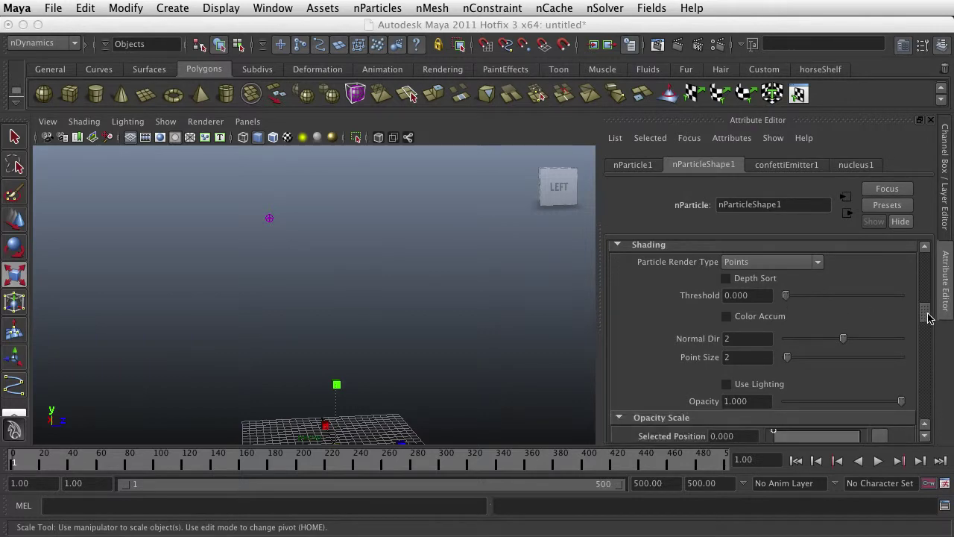
scroll(928, 265, up, 3)
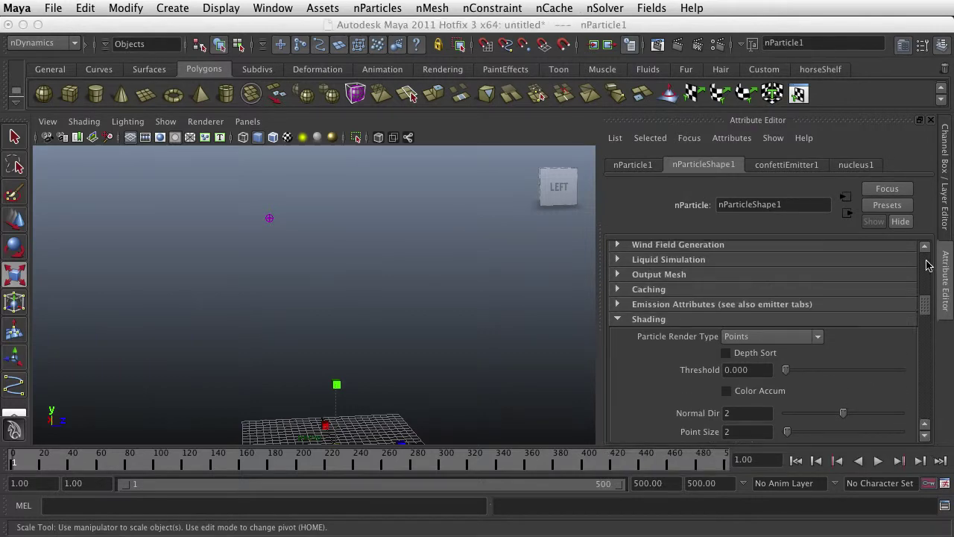
scroll(927, 266, up, 2)
drag(927, 295, 925, 257)
click(779, 333)
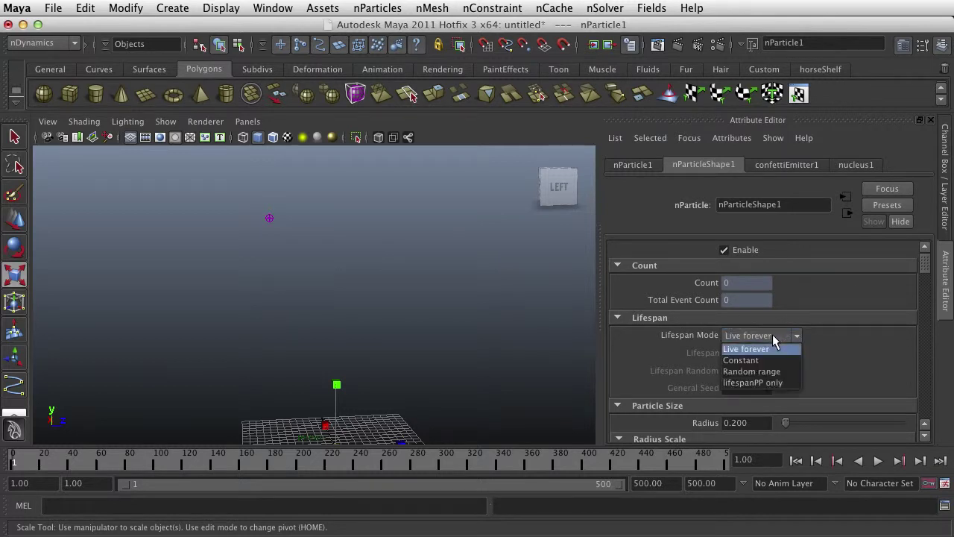
click(770, 373)
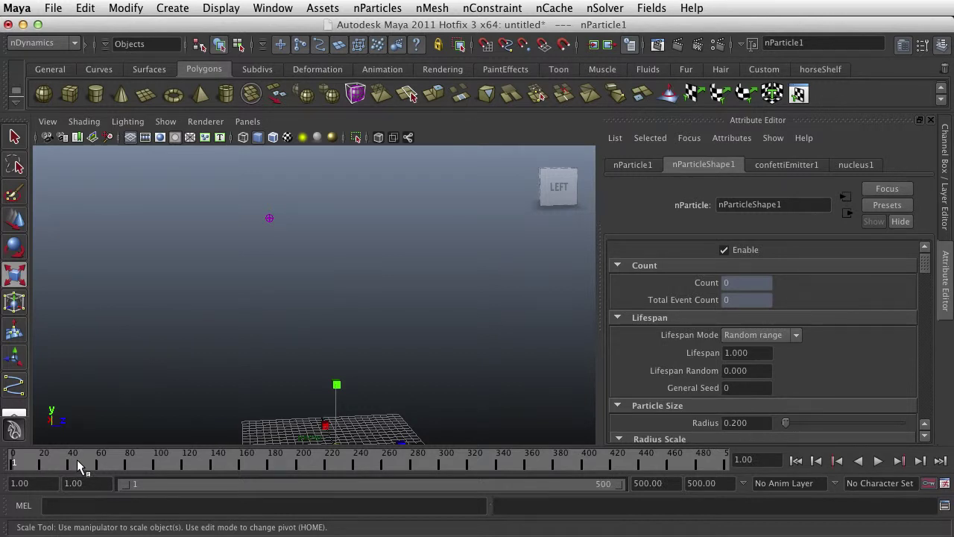
Step: Set the nParticle's lifespan to 7 and its lifespan random to 3
double_click(752, 355)
text(5)
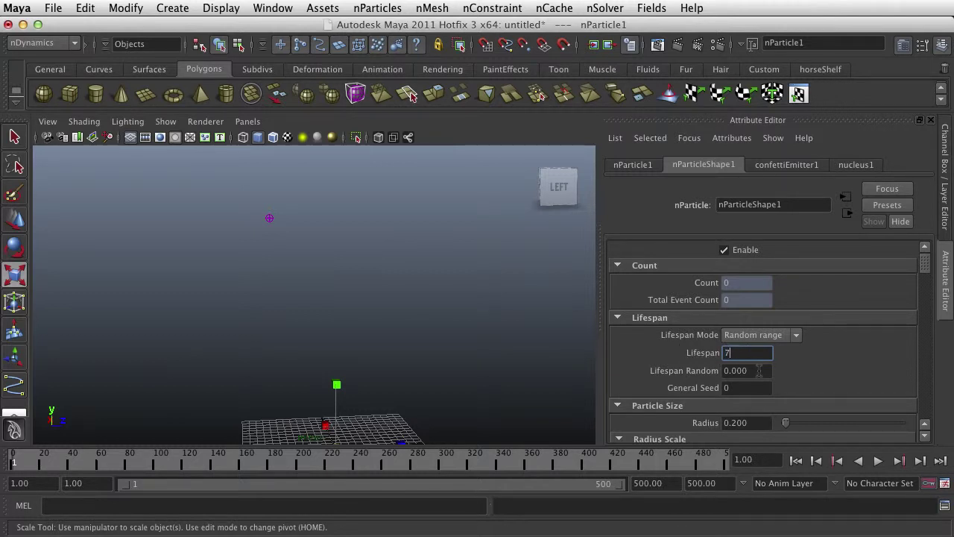
key(Tab)
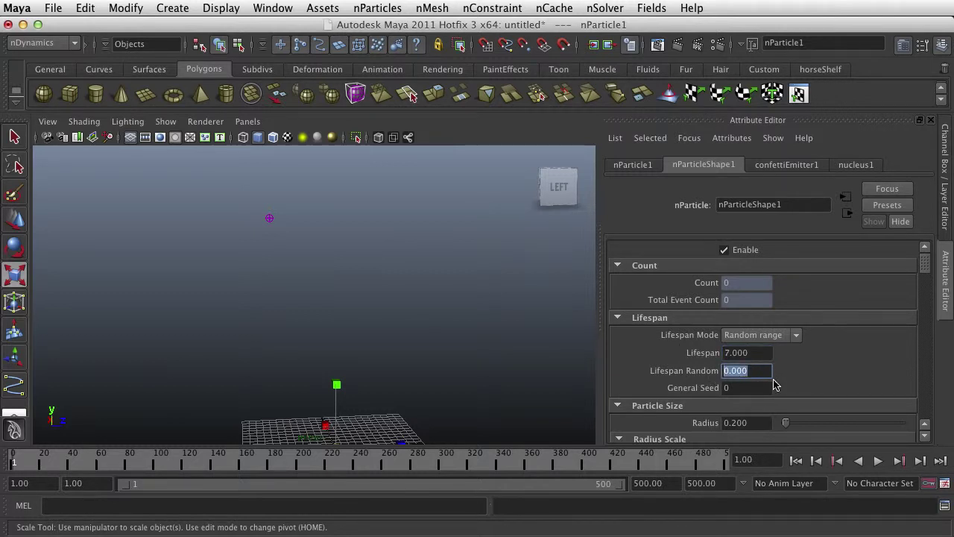
text(3)
click(752, 390)
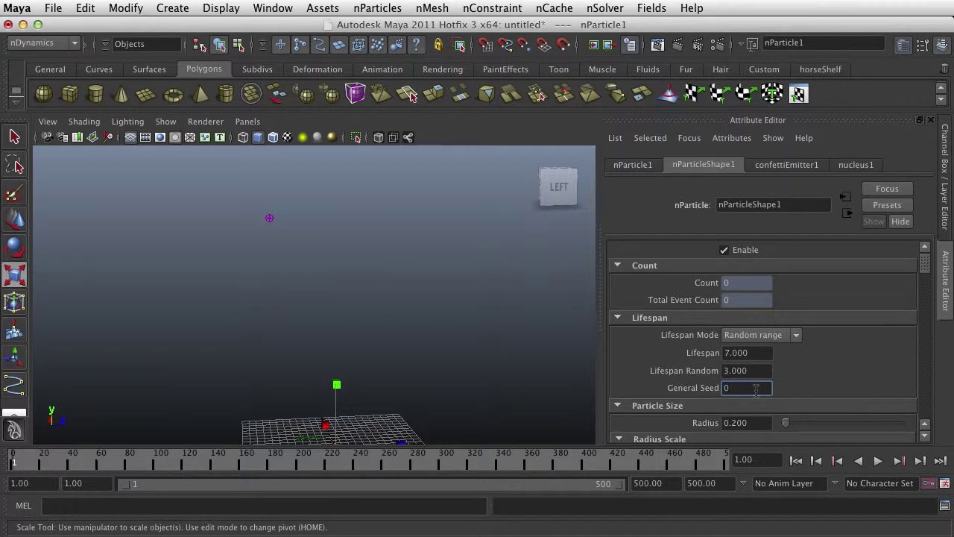
Step: Rewind to frame 1 and play the simulation to check the confetti with its random-range lifespan
alt+right_drag(520, 347, 391, 377)
alt+middle_drag(391, 373, 404, 268)
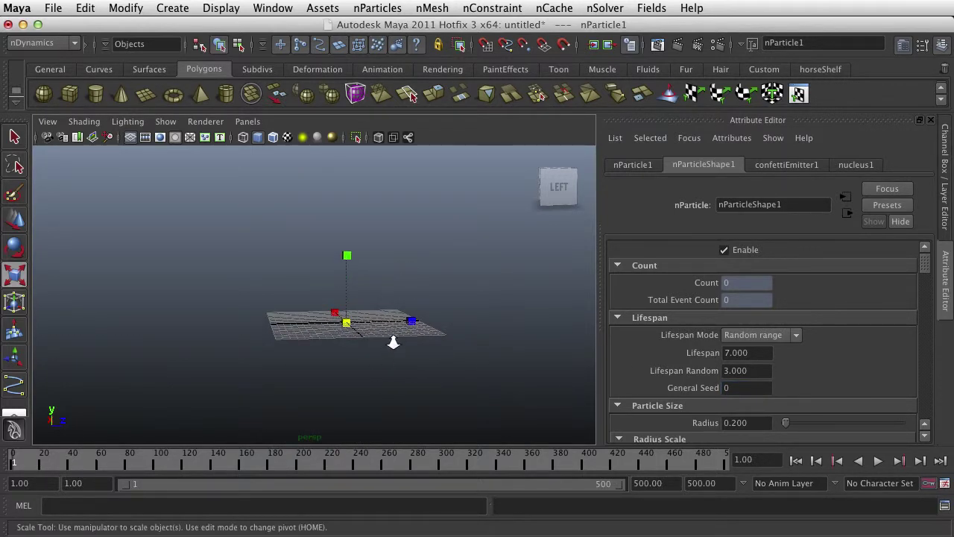
drag(260, 453, 7, 456)
key(alt+v)
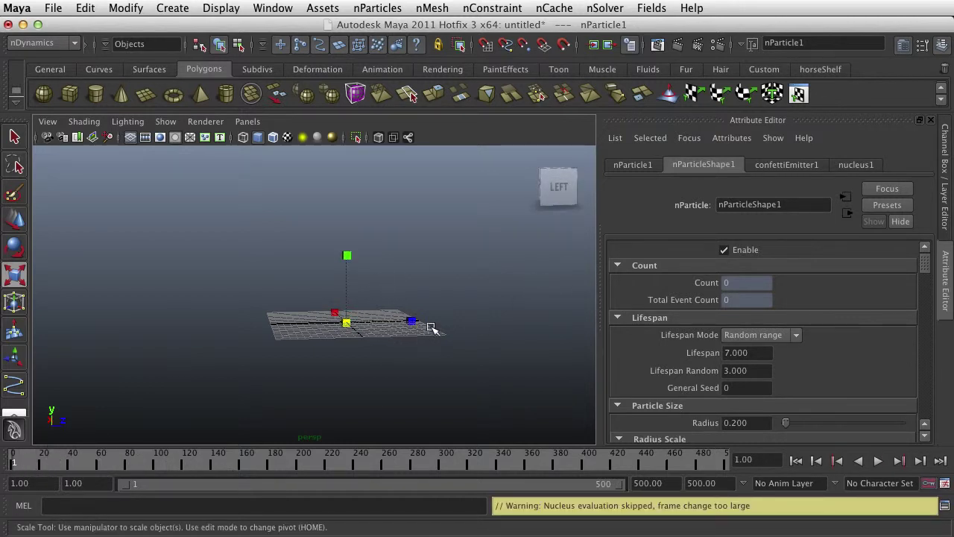
Step: Create a large polygon plane as a ground covering the grid, and clear the selection
alt+drag(405, 273, 417, 292)
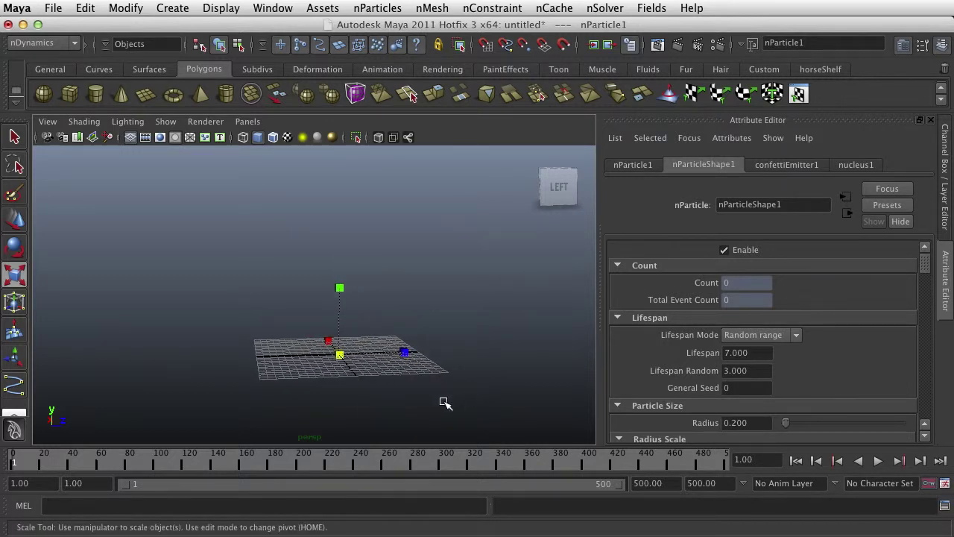
click(145, 94)
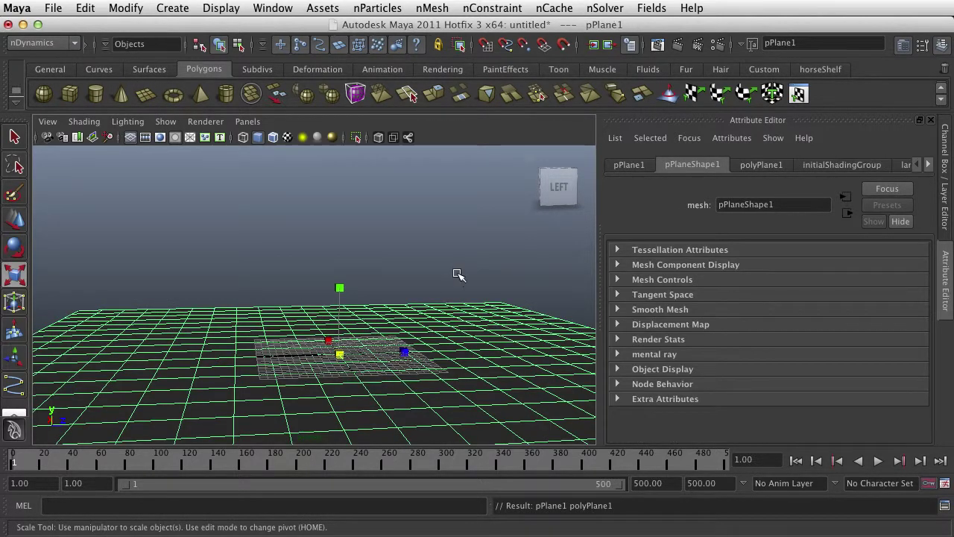
click(550, 258)
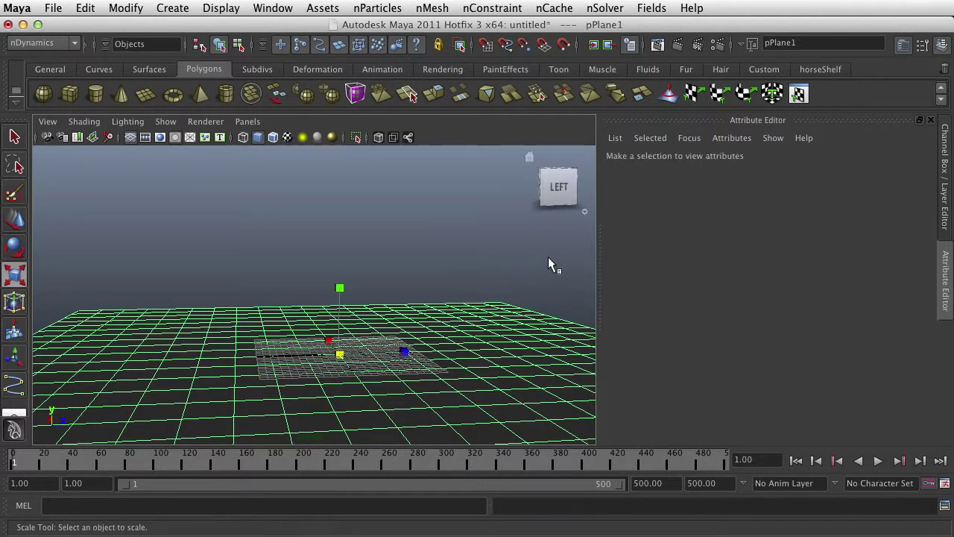
Step: Select turbulenceField1 in the Outliner and set its magnitude to 250
drag(953, 193, 763, 153)
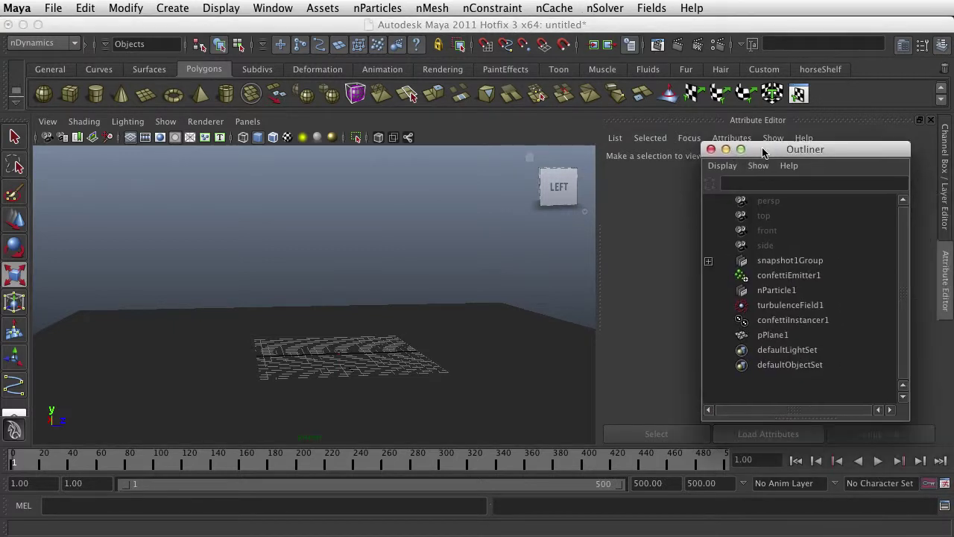
click(791, 307)
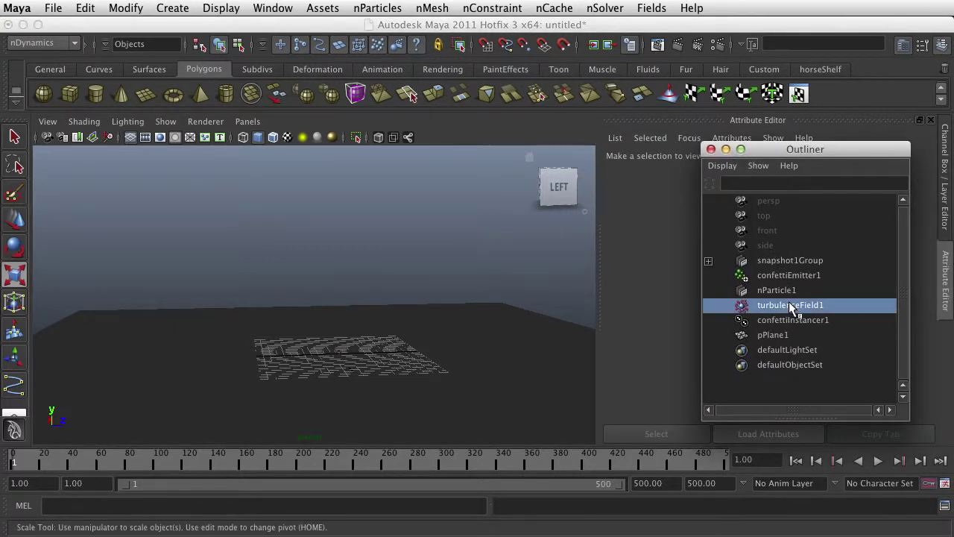
double_click(801, 149)
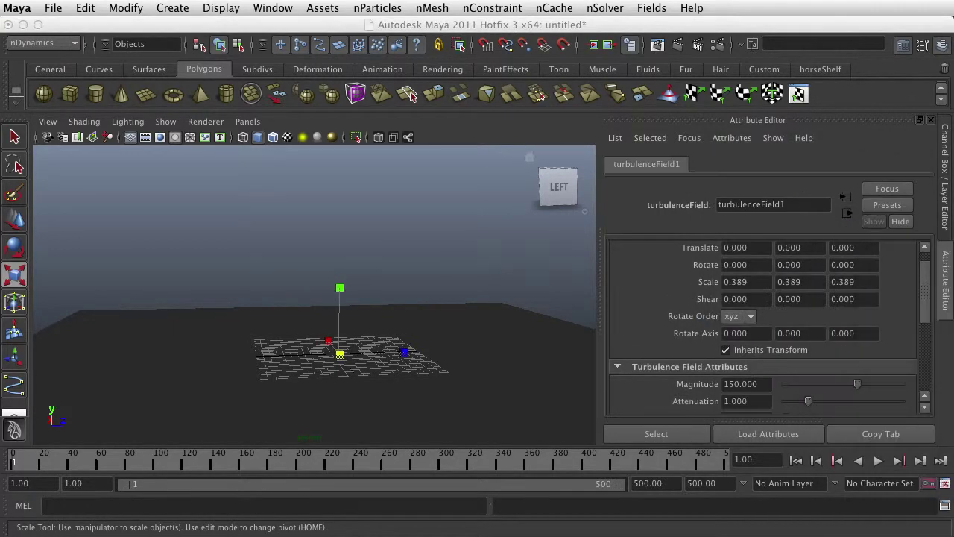
scroll(763, 382, down, 1)
click(761, 385)
click(748, 369)
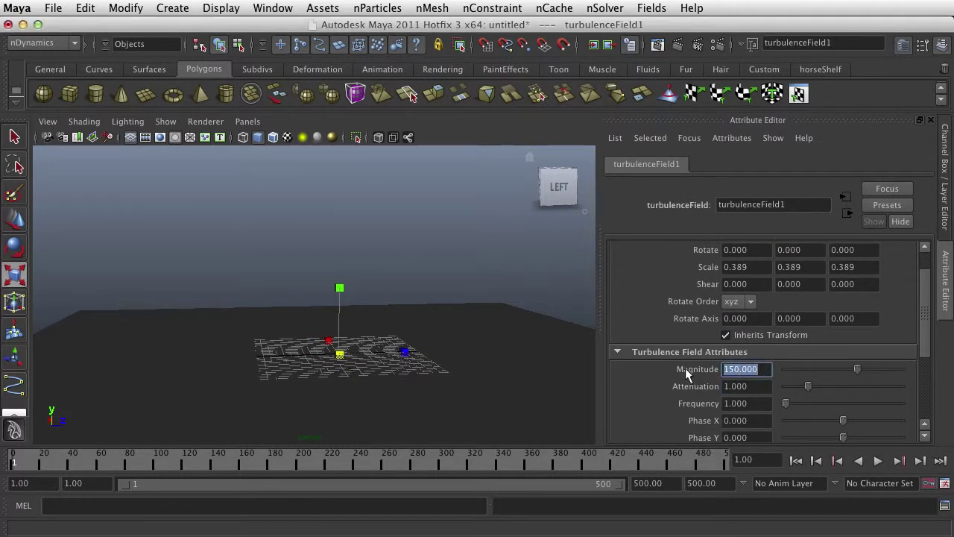
text(250)
key(Return)
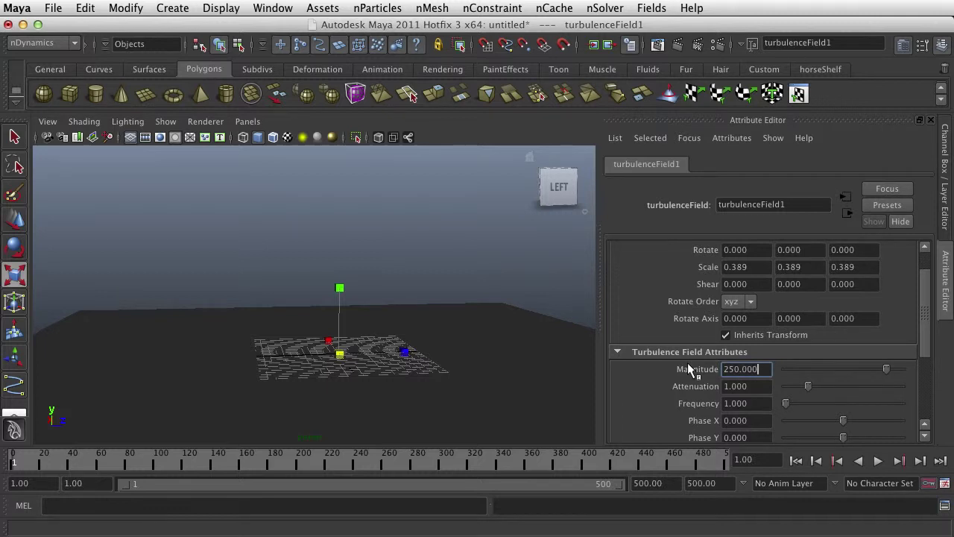
Step: Select nParticle1 and set confettiEmitter1's minimum distance to 2 in its distance/direction attributes
drag(953, 238, 953, 165)
click(892, 307)
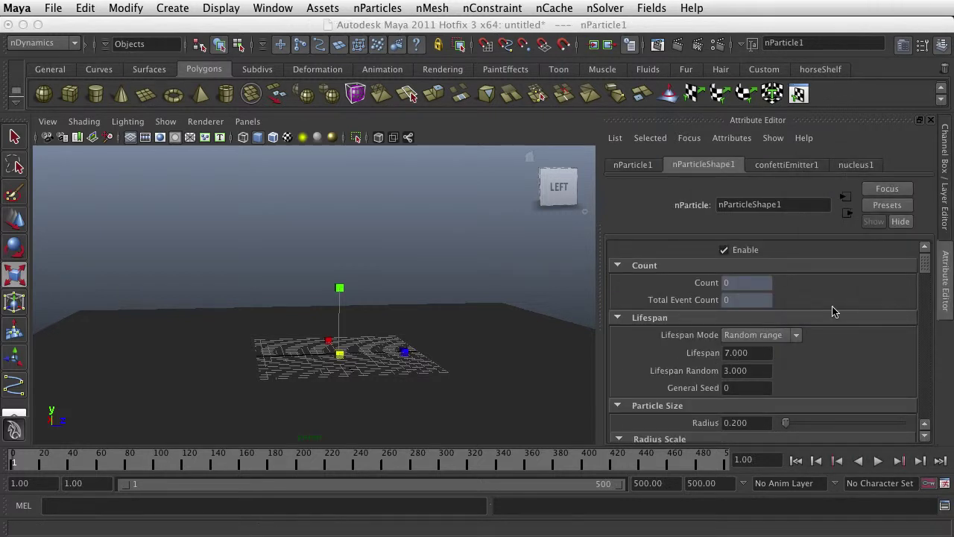
scroll(834, 310, down, 3)
scroll(833, 312, down, 6)
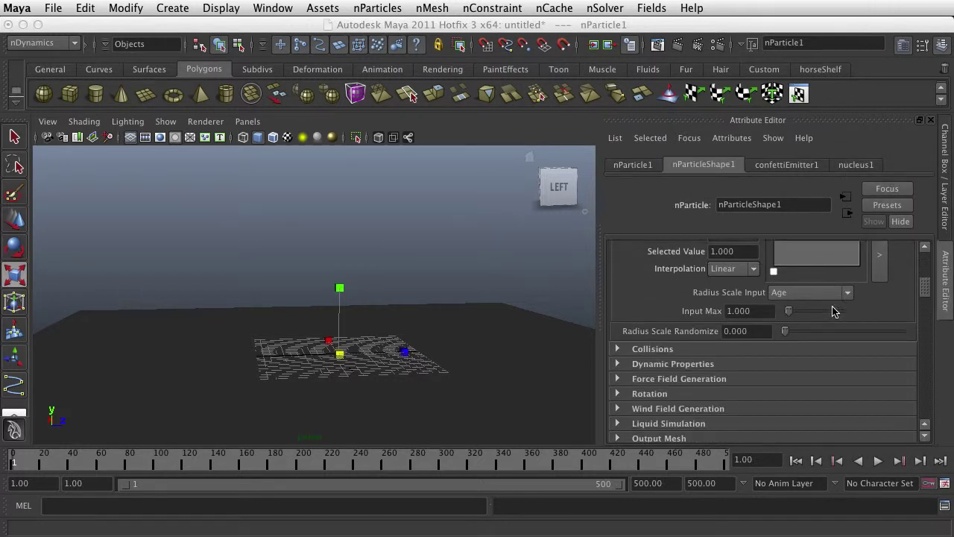
scroll(834, 312, up, 2)
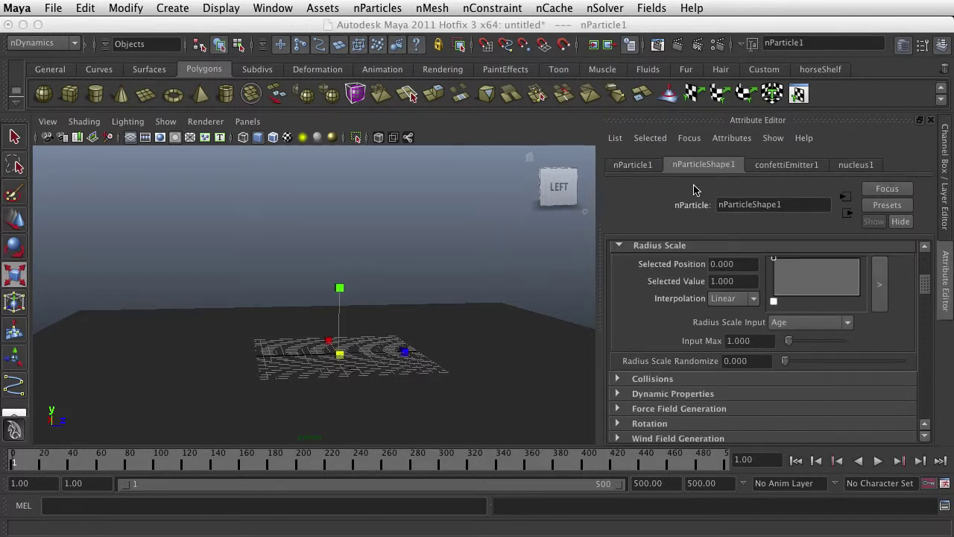
click(796, 166)
scroll(774, 319, down, 5)
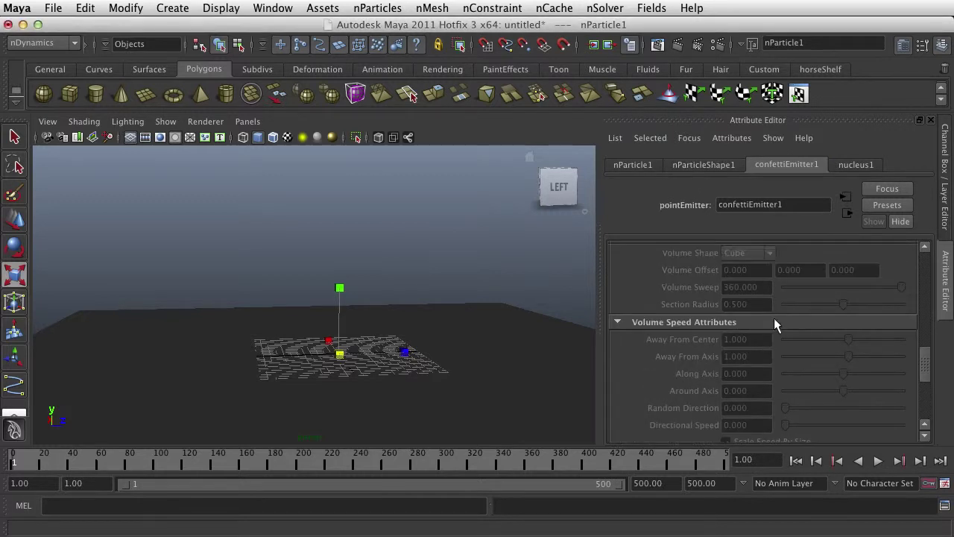
scroll(774, 318, up, 10)
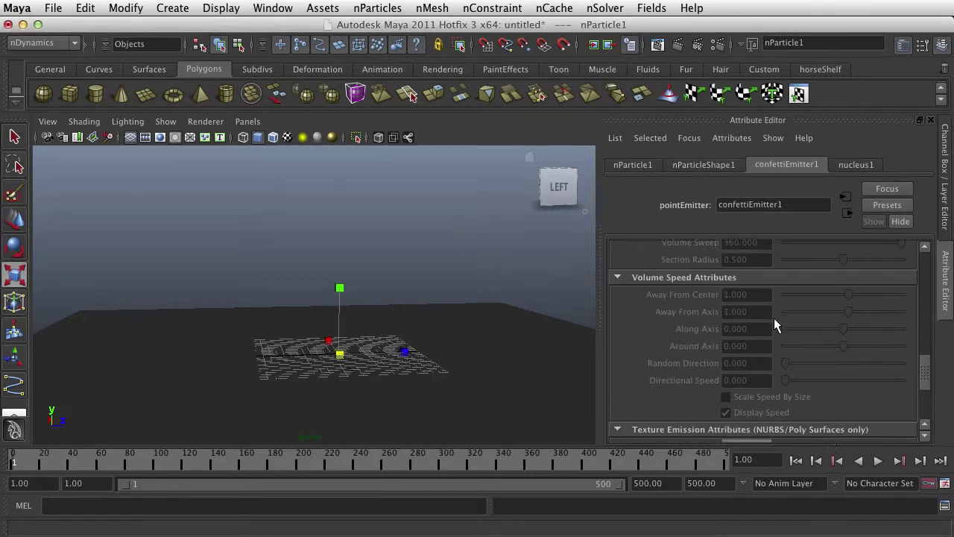
scroll(774, 318, up, 5)
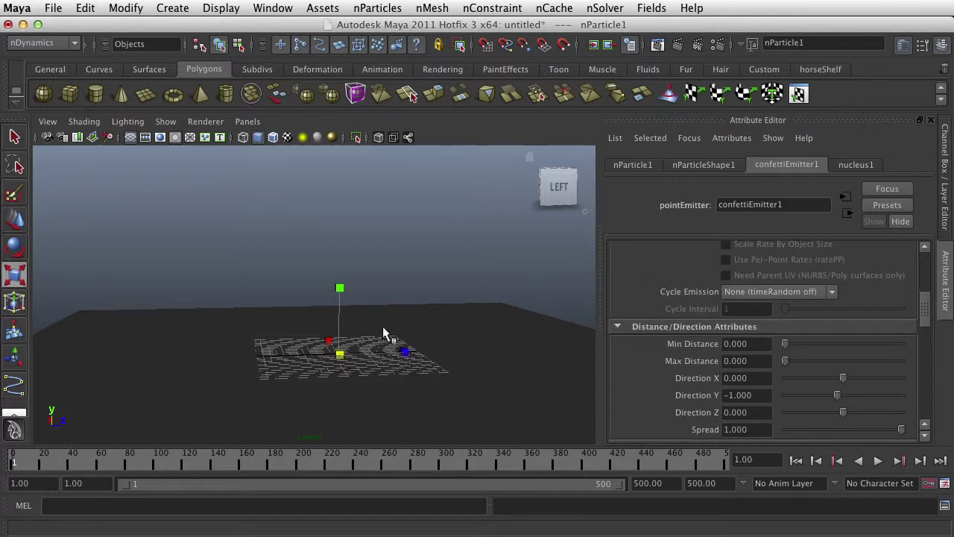
drag(759, 344, 724, 343)
text(2)
key(Return)
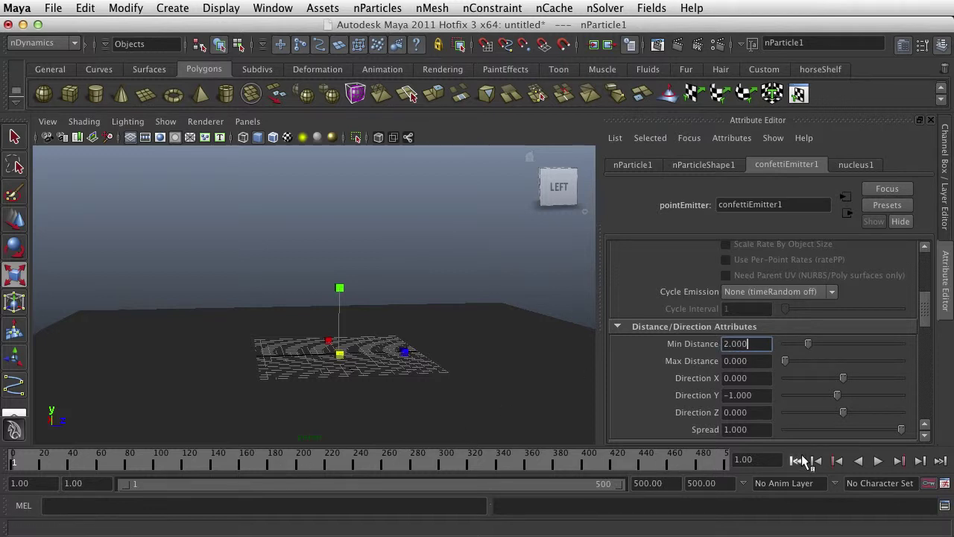
Step: Play the simulation from frame 1 and examine the confetti's spread around the emitter from closer and different angles, then stop playback
click(878, 462)
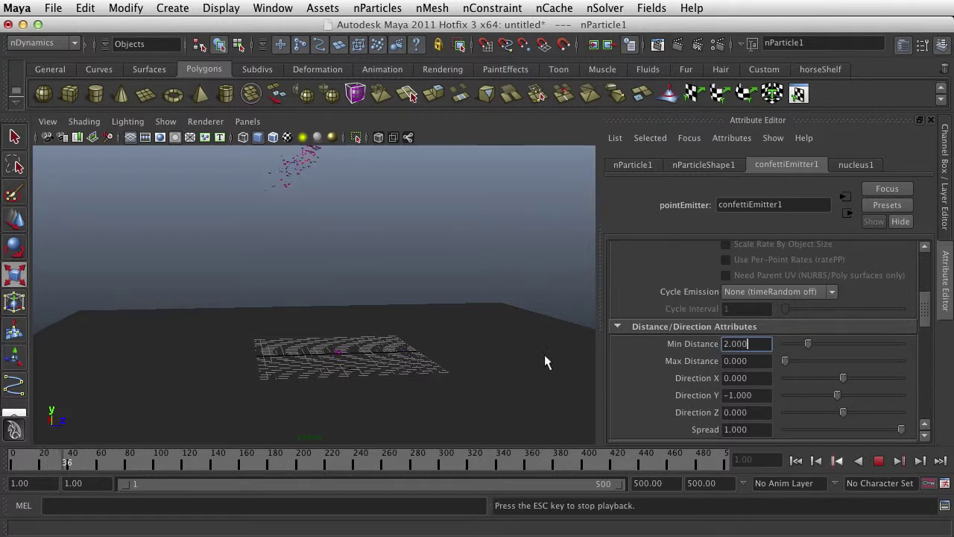
alt+middle_drag(462, 179, 473, 270)
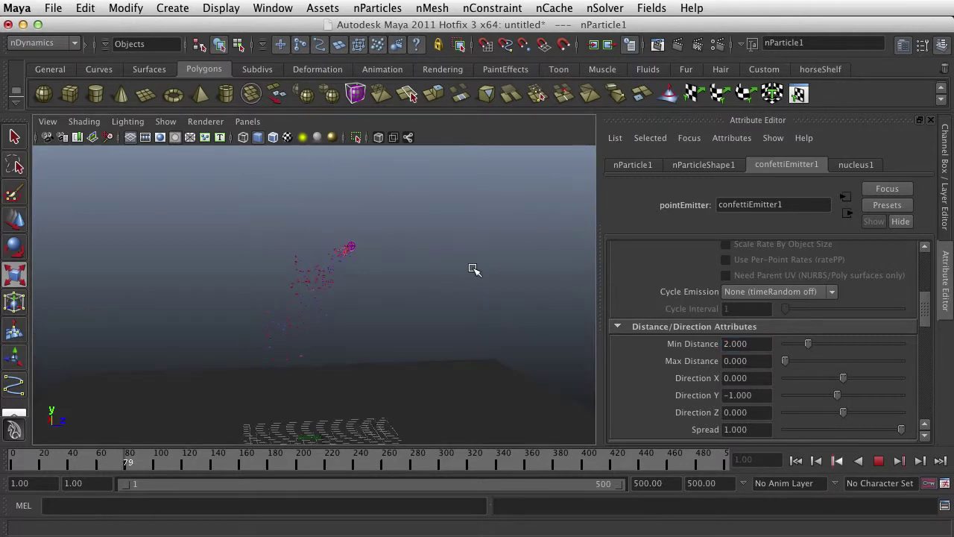
alt+right_drag(441, 275, 590, 274)
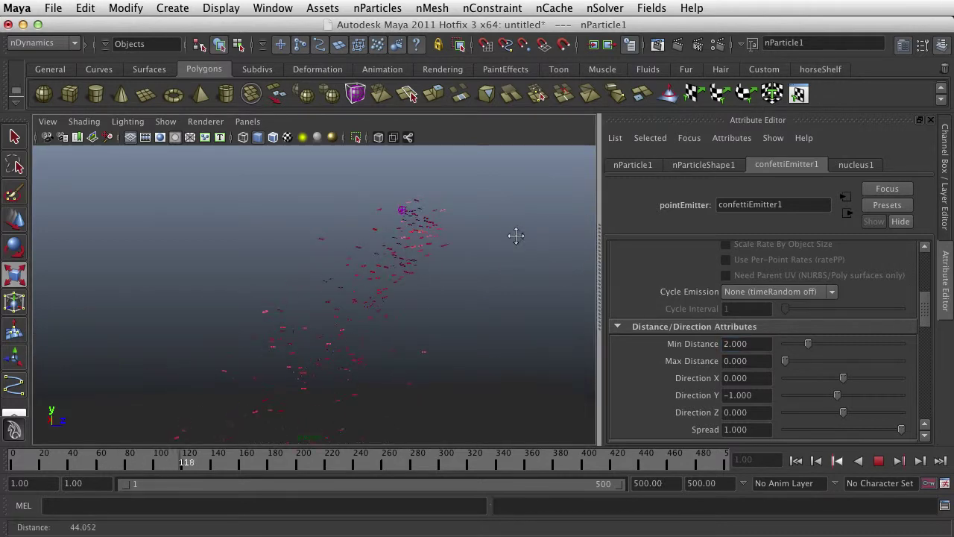
alt+drag(512, 234, 361, 268)
scroll(360, 269, up, 5)
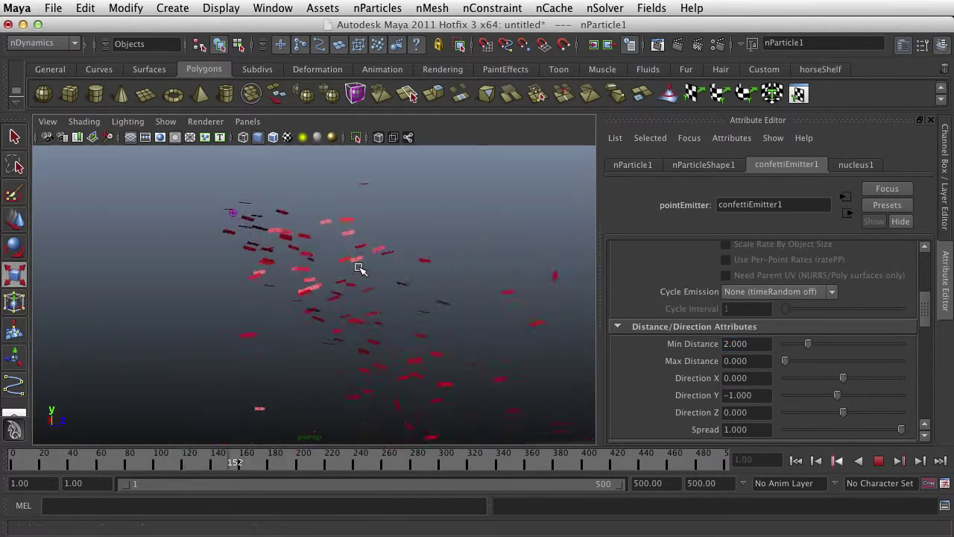
scroll(361, 269, down, 2)
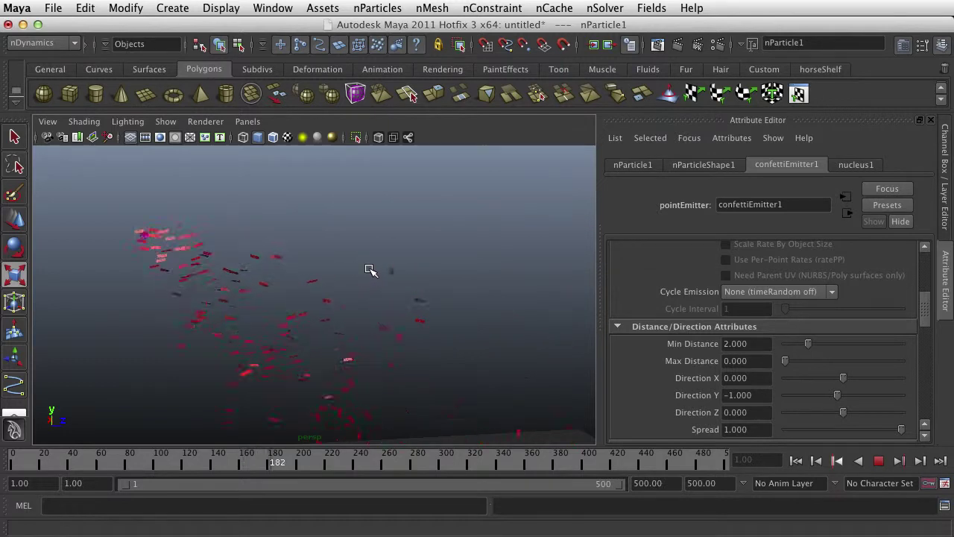
scroll(372, 272, down, 2)
scroll(257, 273, up, 5)
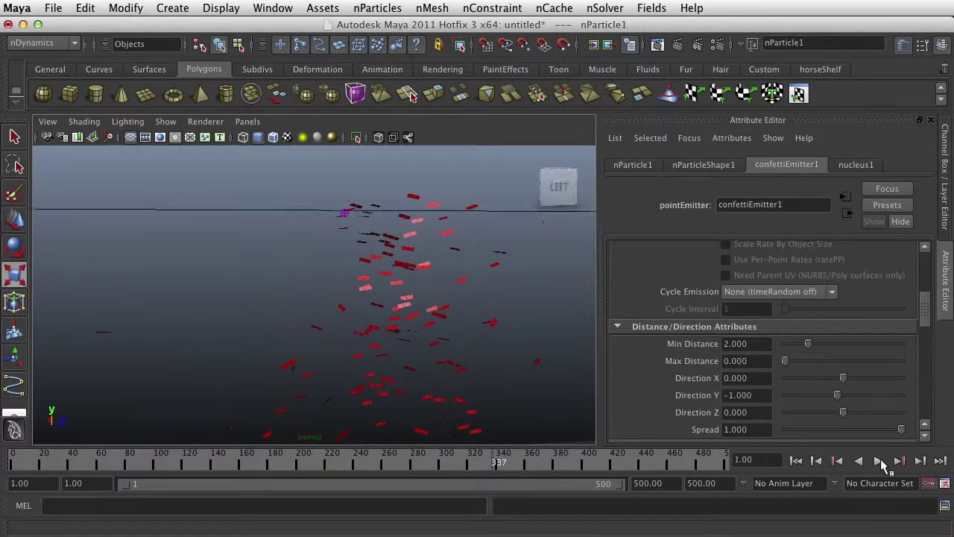
click(879, 461)
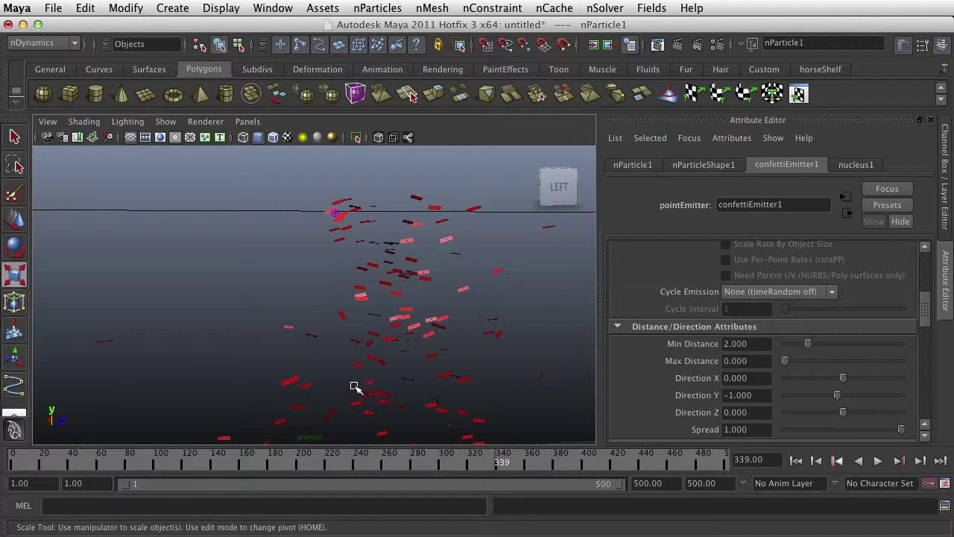
Step: Set the emitter's minimum distance to 5 and replay the simulation from frame 1 in a wider view
right_drag(419, 364, 249, 366)
alt+drag(249, 366, 296, 384)
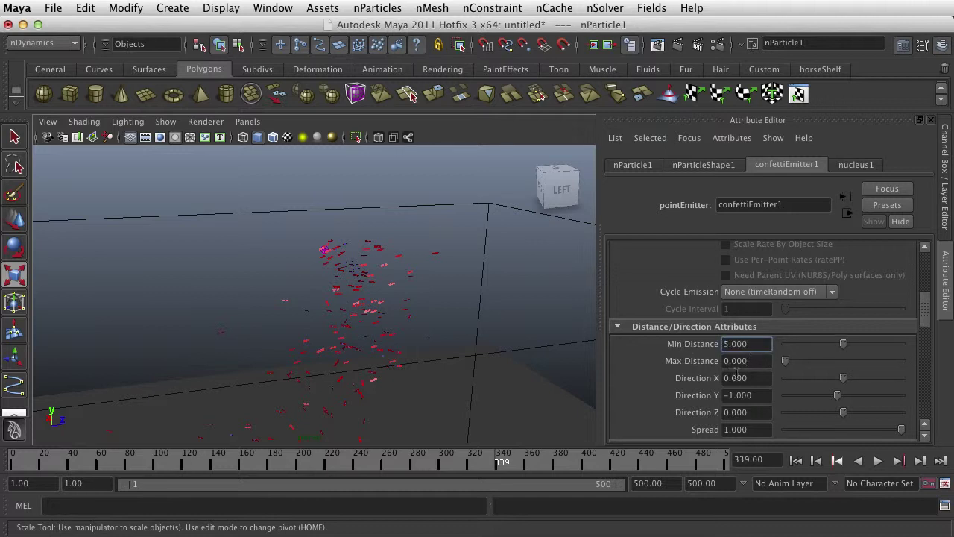
click(796, 460)
click(878, 460)
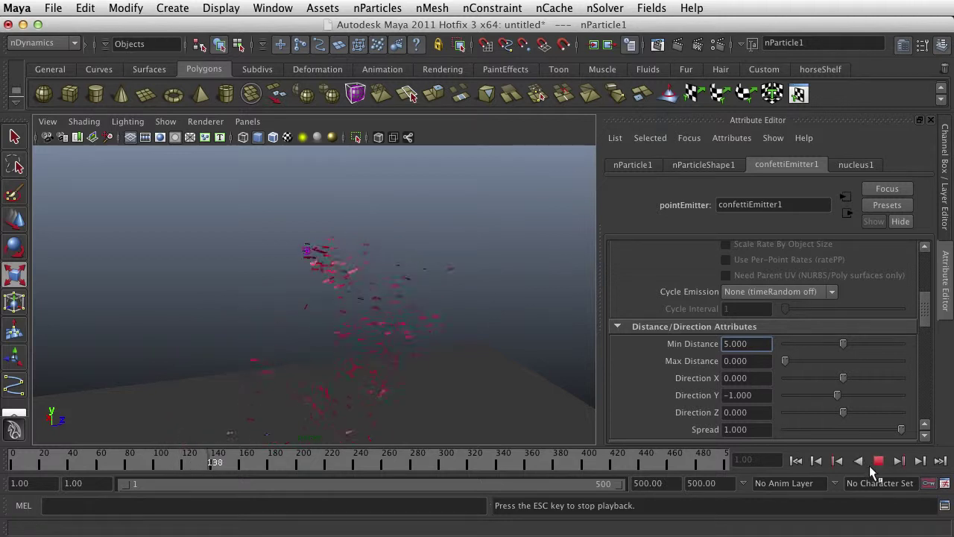
click(879, 461)
Step: Set the emitter's maximum distance to 10 and replay the simulation from frame 1 to check the spread
key(Tab)
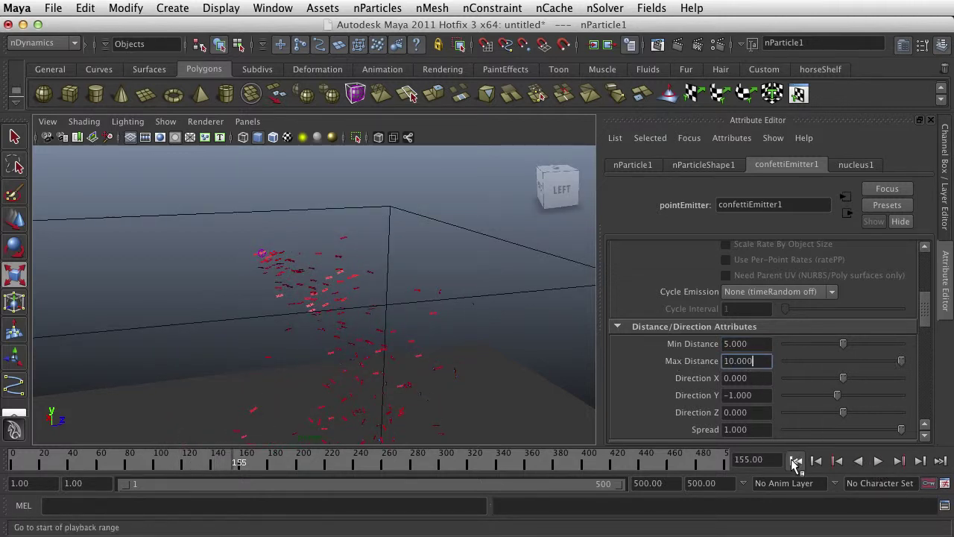
click(796, 461)
click(879, 461)
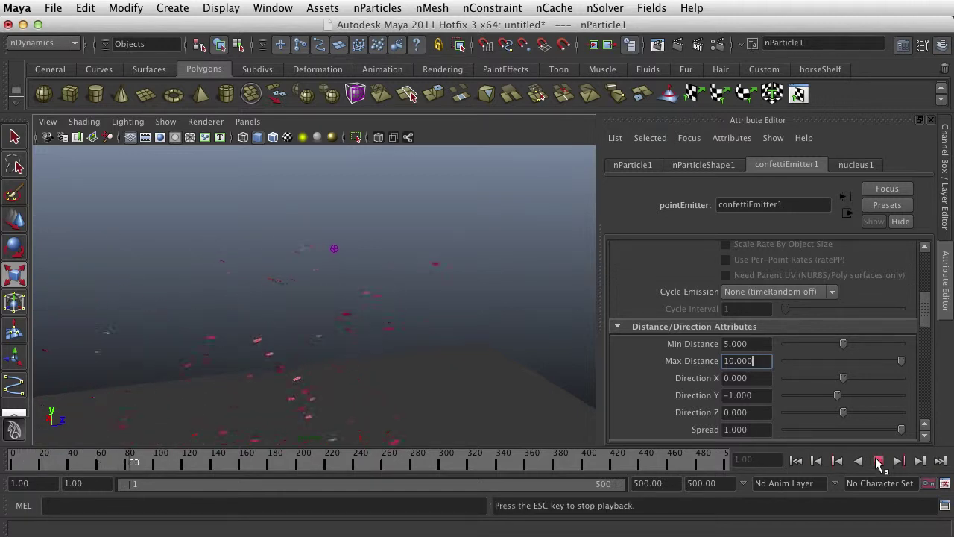
click(879, 462)
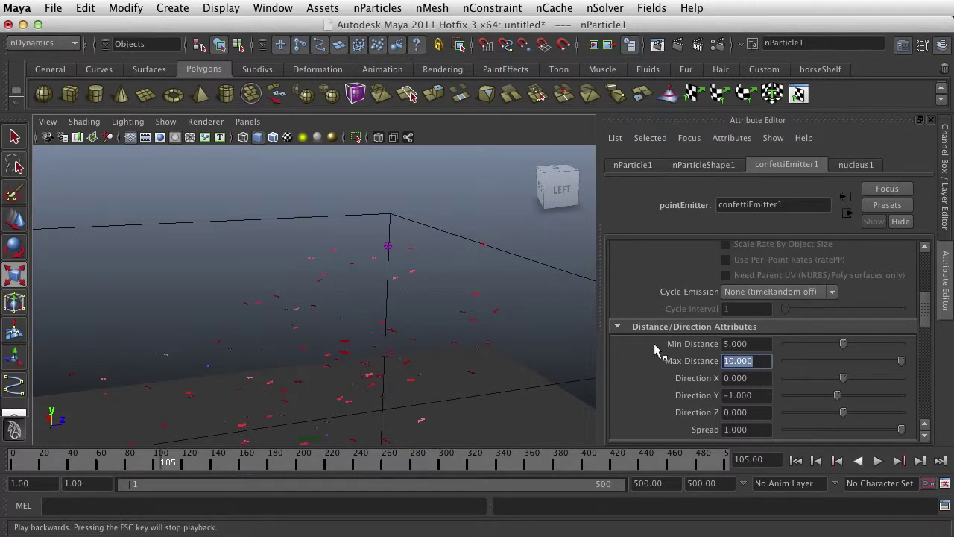
Step: Set the emitter's maximum distance to 7 and replay the simulation from frame 1, stopping at about frame 106
text(7)
key(Return)
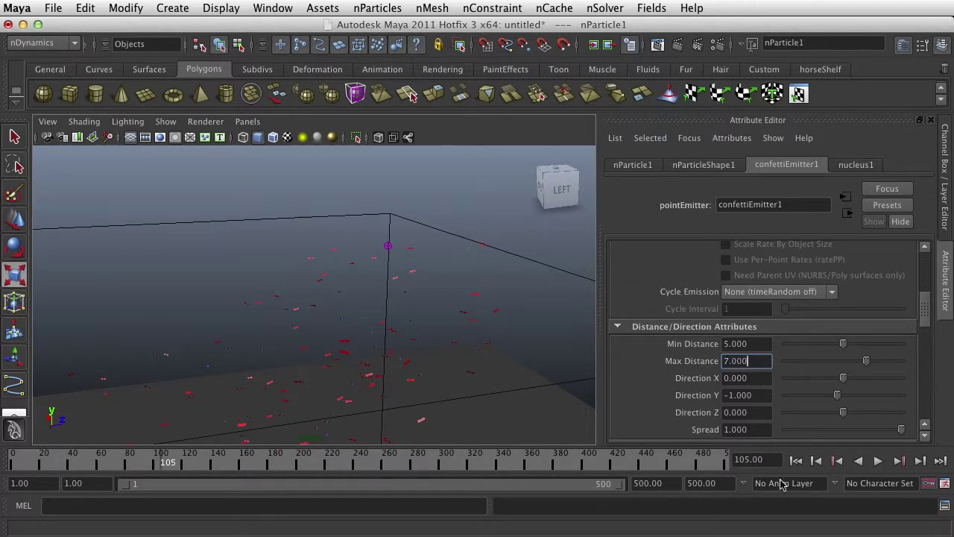
click(795, 461)
click(879, 461)
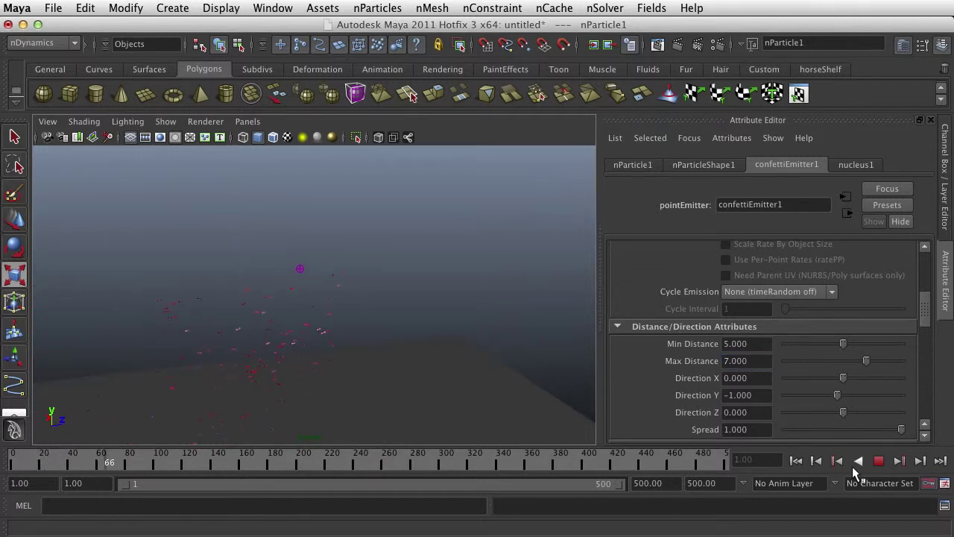
click(878, 461)
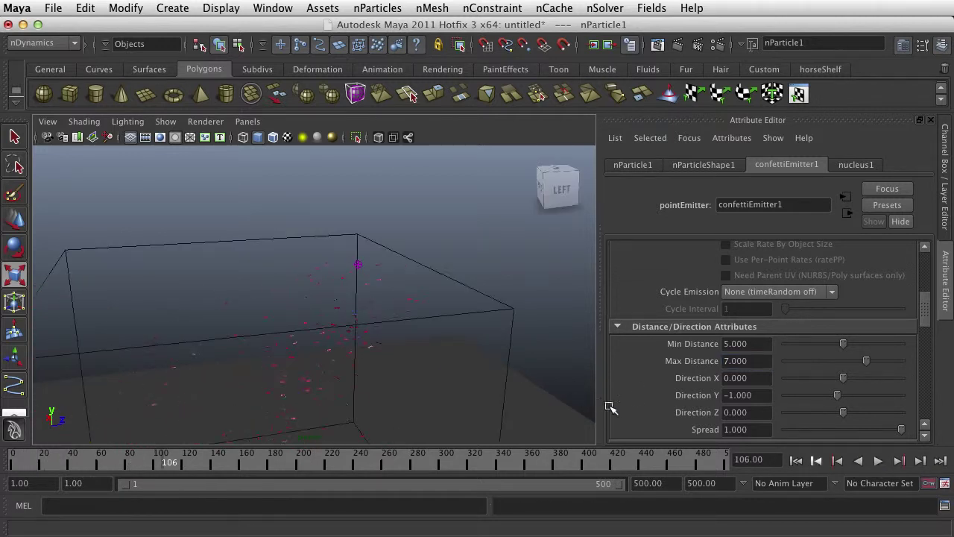
Step: Render the current frame with the confetti framed from the back
alt+drag(466, 396, 404, 357)
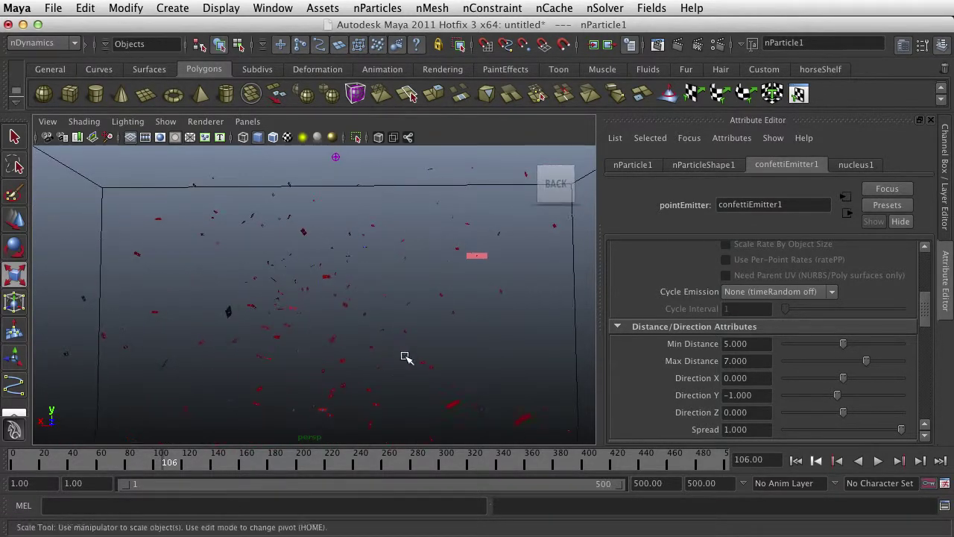
click(678, 46)
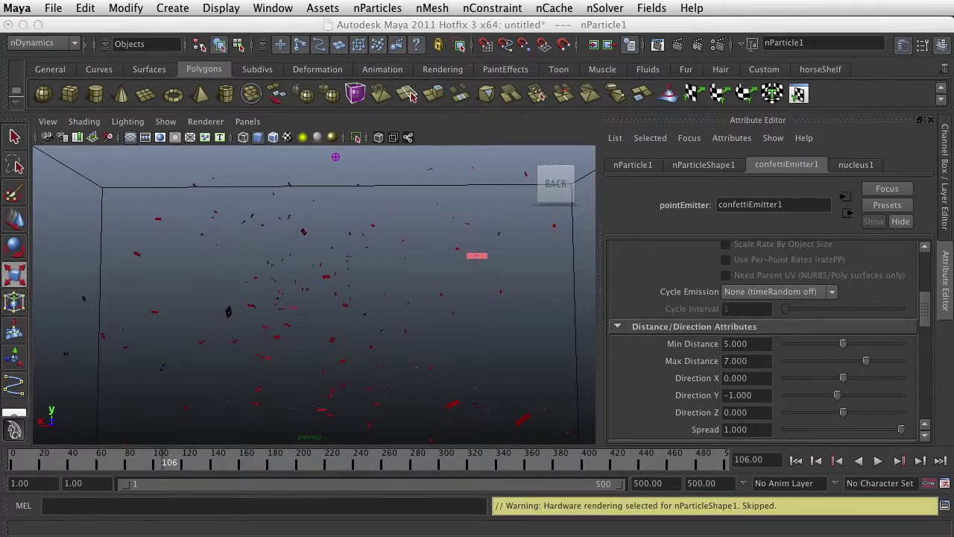